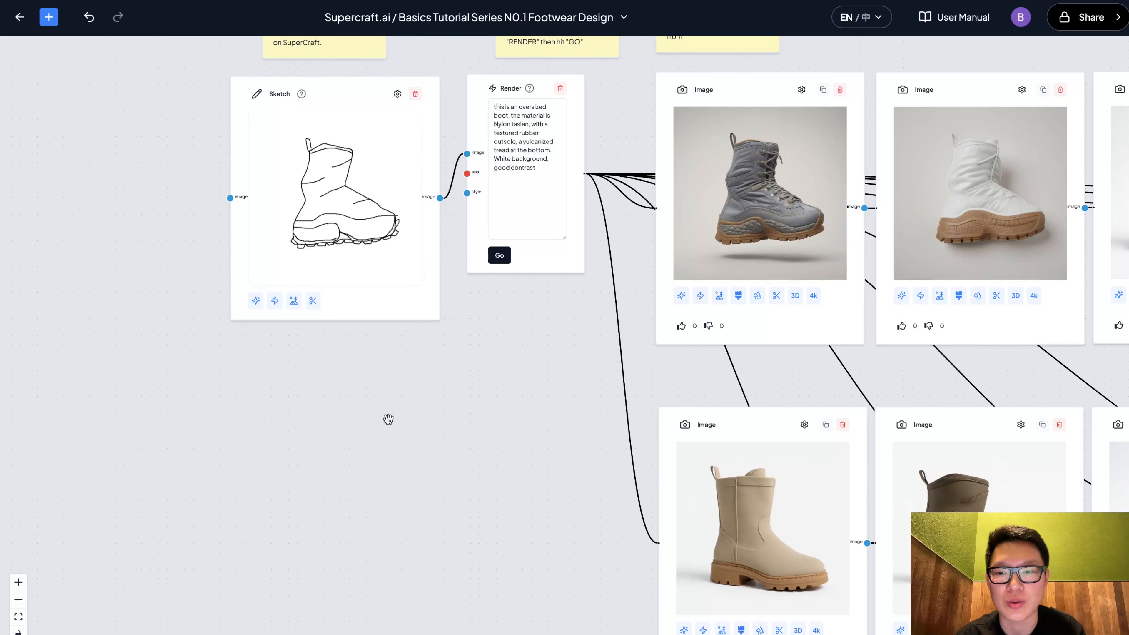
Add a new Sketch node, doodle a rough shoe outline in its drawing window, then close it without saving
{"action": "right_click", "coordinate": [285, 382]}
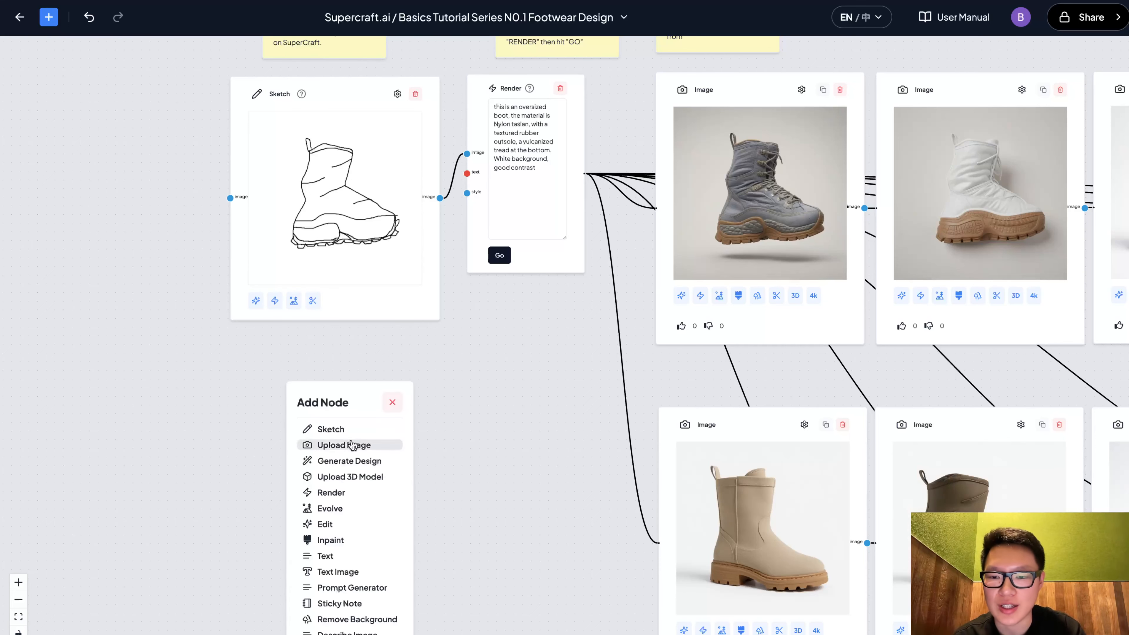
{"action": "left_click", "coordinate": [331, 429]}
{"action": "left_click", "coordinate": [380, 463]}
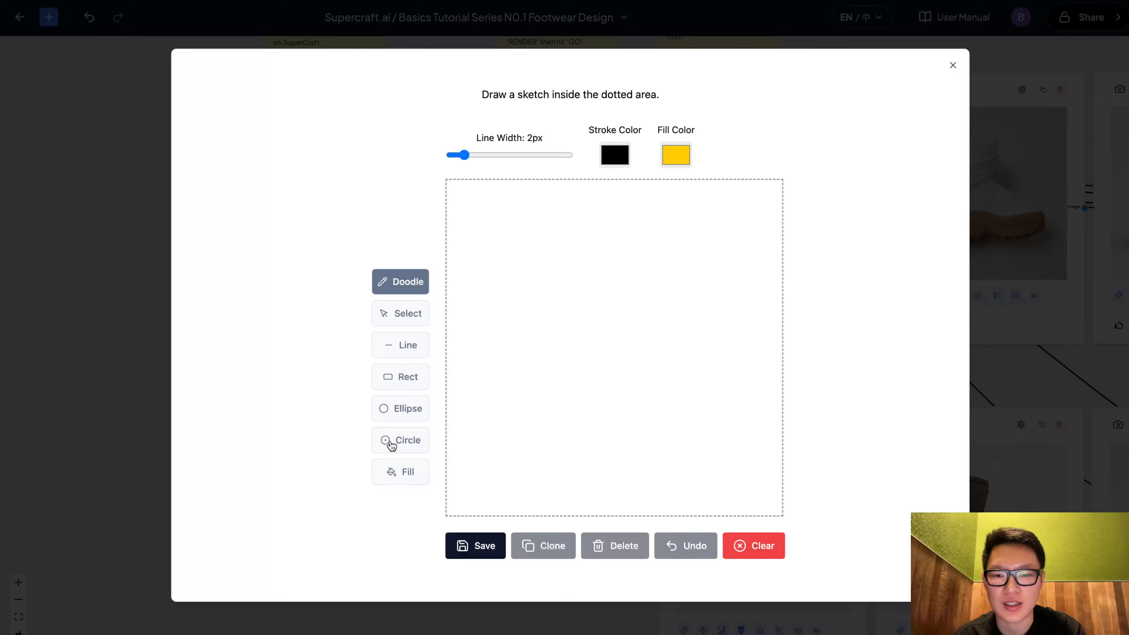
{"action": "mouse_move", "coordinate": [579, 294]}
{"action": "left_mouse_down"}
{"action": "mouse_move", "coordinate": [526, 351]}
{"action": "mouse_move", "coordinate": [535, 388]}
{"action": "mouse_move", "coordinate": [764, 372]}
{"action": "mouse_move", "coordinate": [649, 305]}
{"action": "mouse_move", "coordinate": [568, 298]}
{"action": "left_mouse_up"}
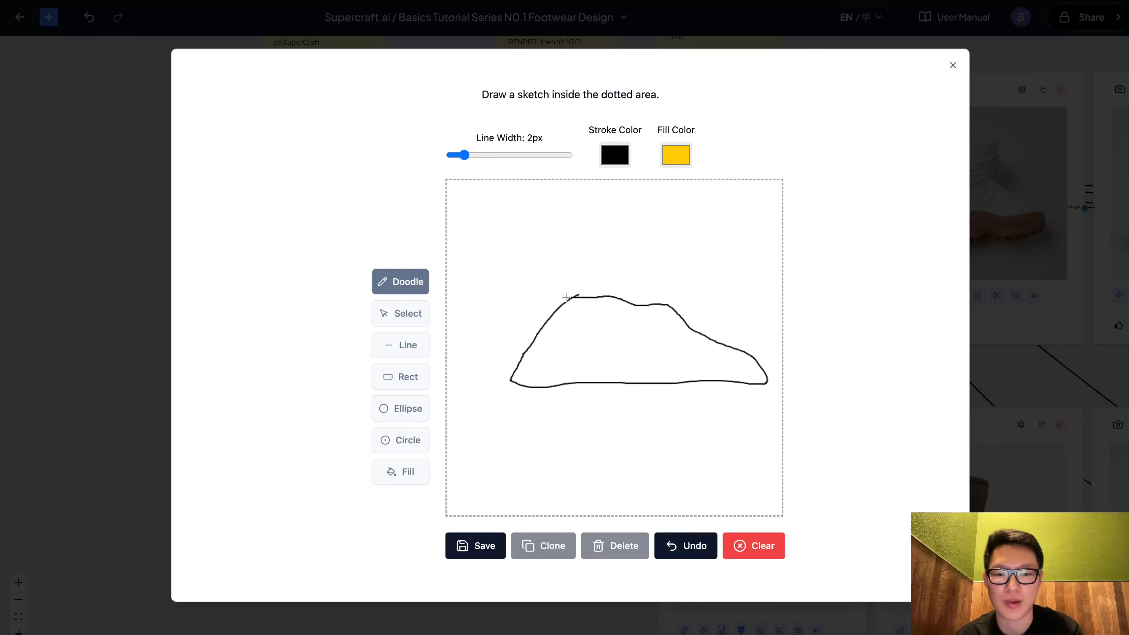
{"action": "left_click", "coordinate": [953, 65]}
{"action": "left_click", "coordinate": [450, 382]}
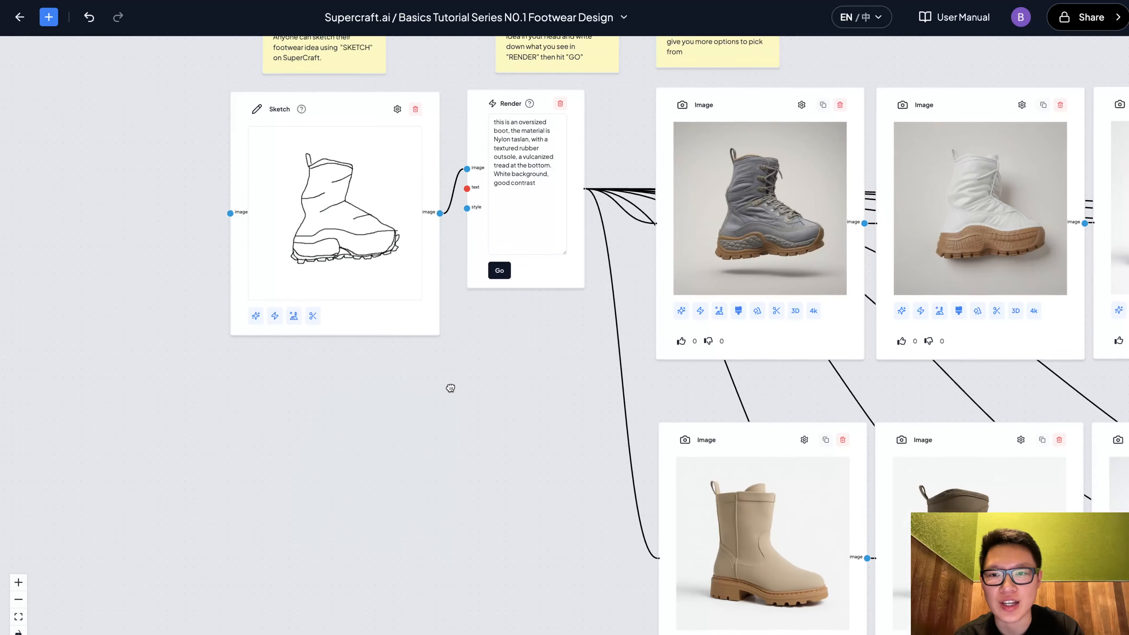
Examine the sketch, its render prompt and the rows of rendered boot images across the canvas
{"action": "scroll", "coordinate": [424, 318], "scroll_direction": "up", "scroll_amount": 2}
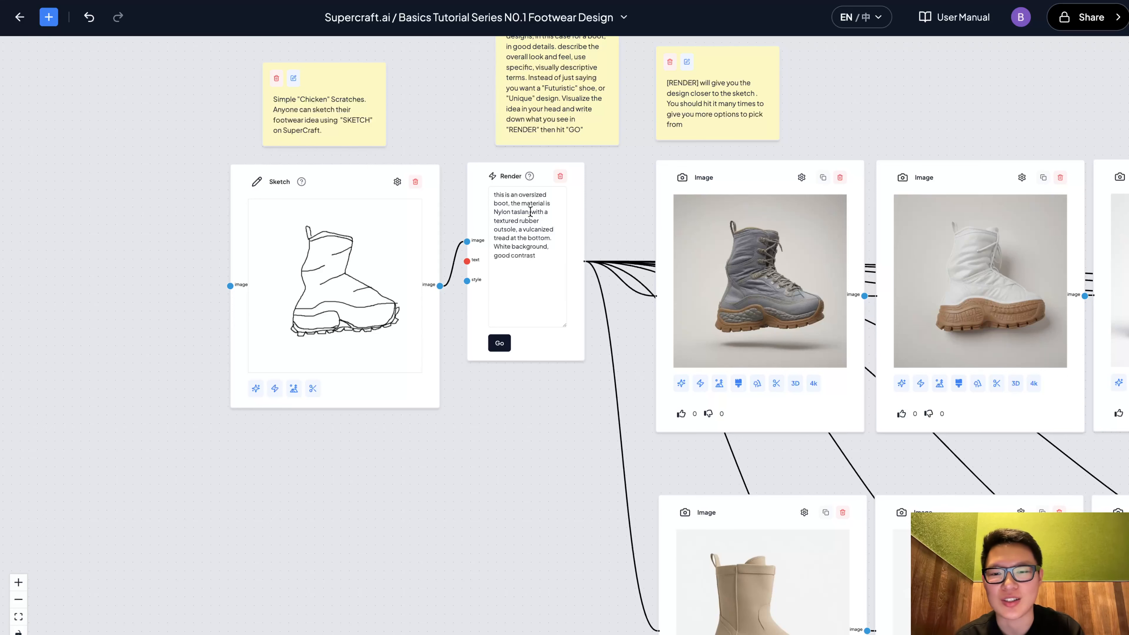
{"action": "scroll", "coordinate": [600, 218], "scroll_direction": "right", "scroll_amount": 1}
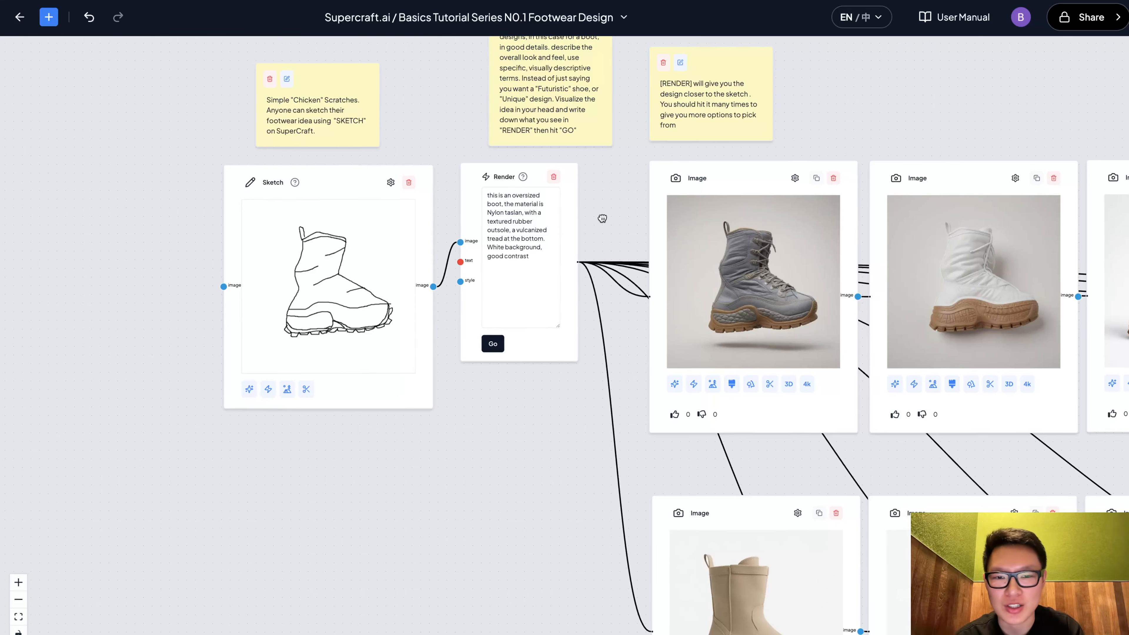
{"action": "scroll", "coordinate": [575, 193], "scroll_direction": "down", "scroll_amount": 3}
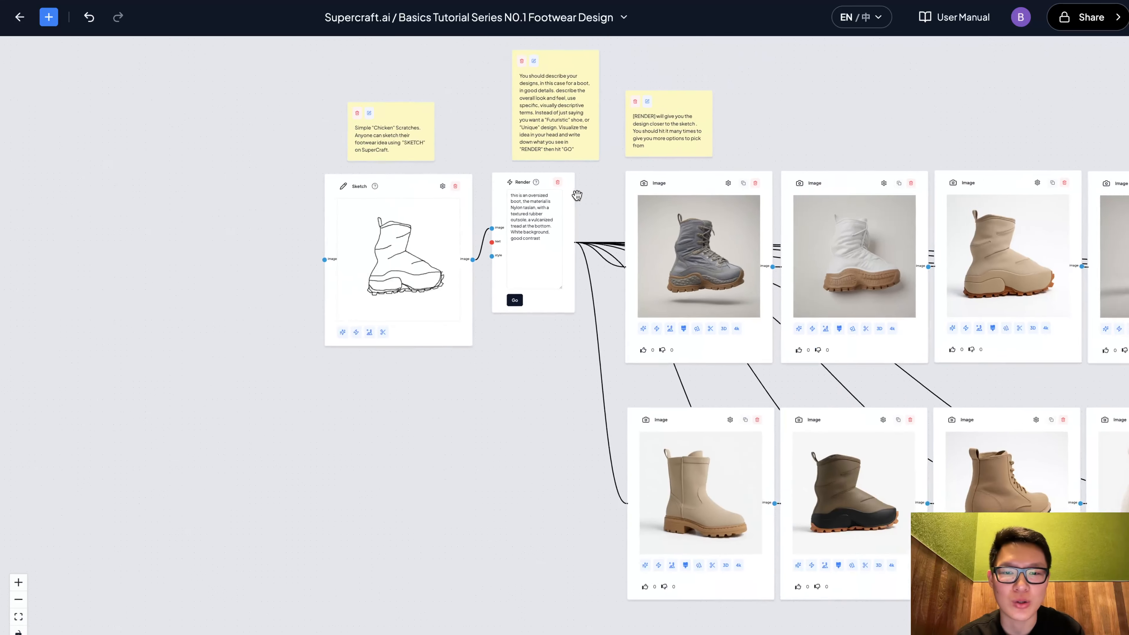
{"action": "left_click_drag", "start_coordinate": [567, 250], "coordinate": [236, 220]}
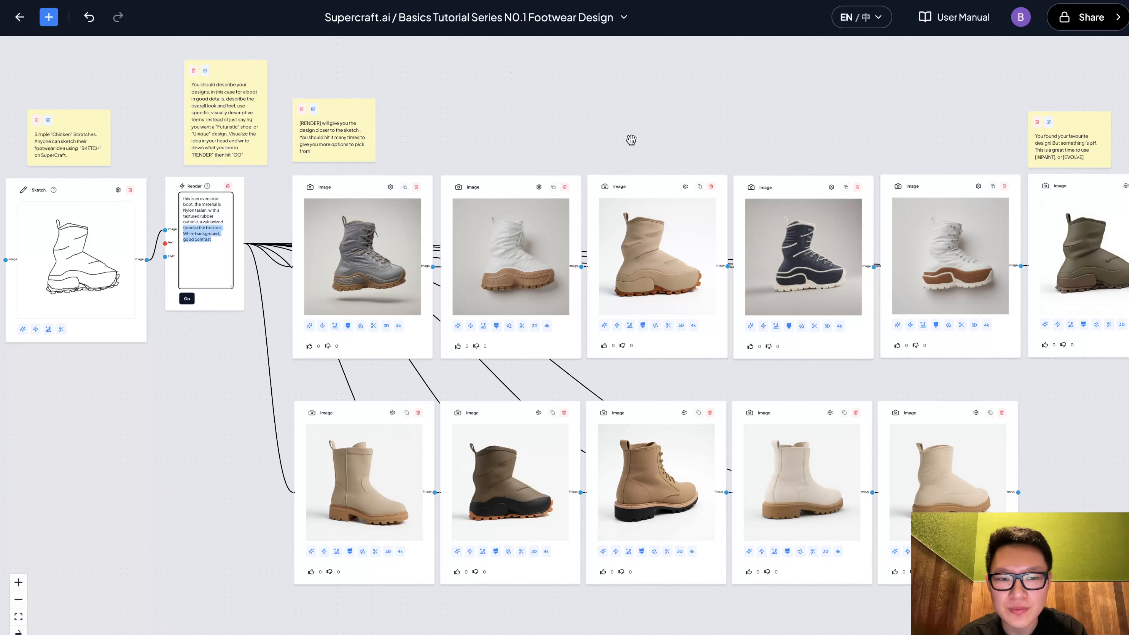
{"action": "left_click_drag", "start_coordinate": [630, 139], "coordinate": [462, 131]}
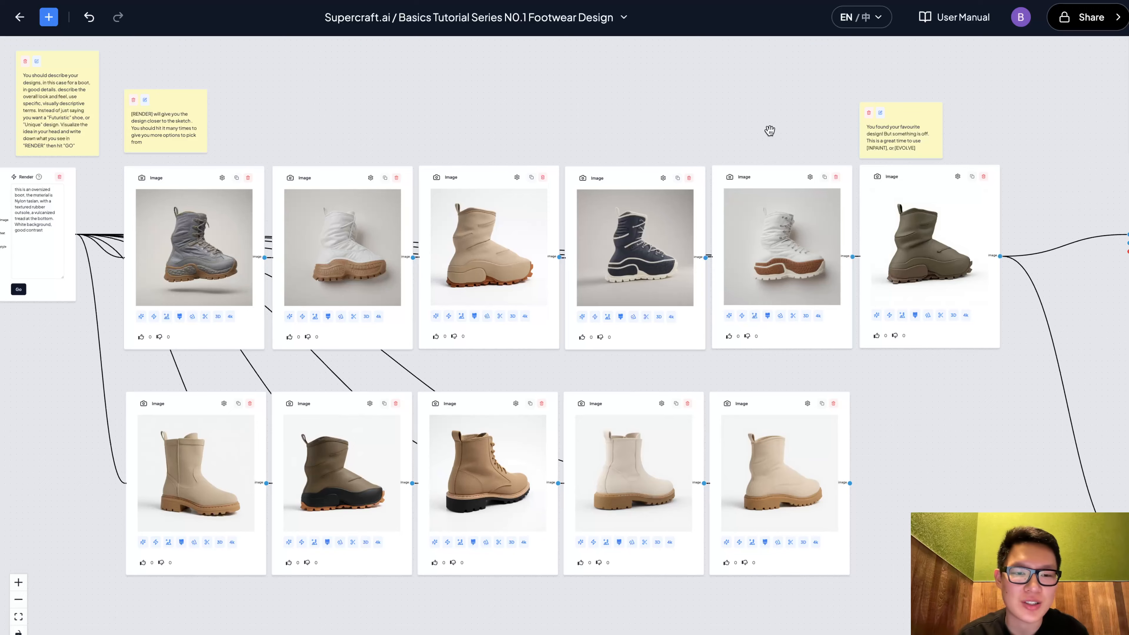
{"action": "left_click_drag", "start_coordinate": [770, 132], "coordinate": [685, 119]}
{"action": "scroll", "coordinate": [929, 200], "scroll_direction": "up", "scroll_amount": 5}
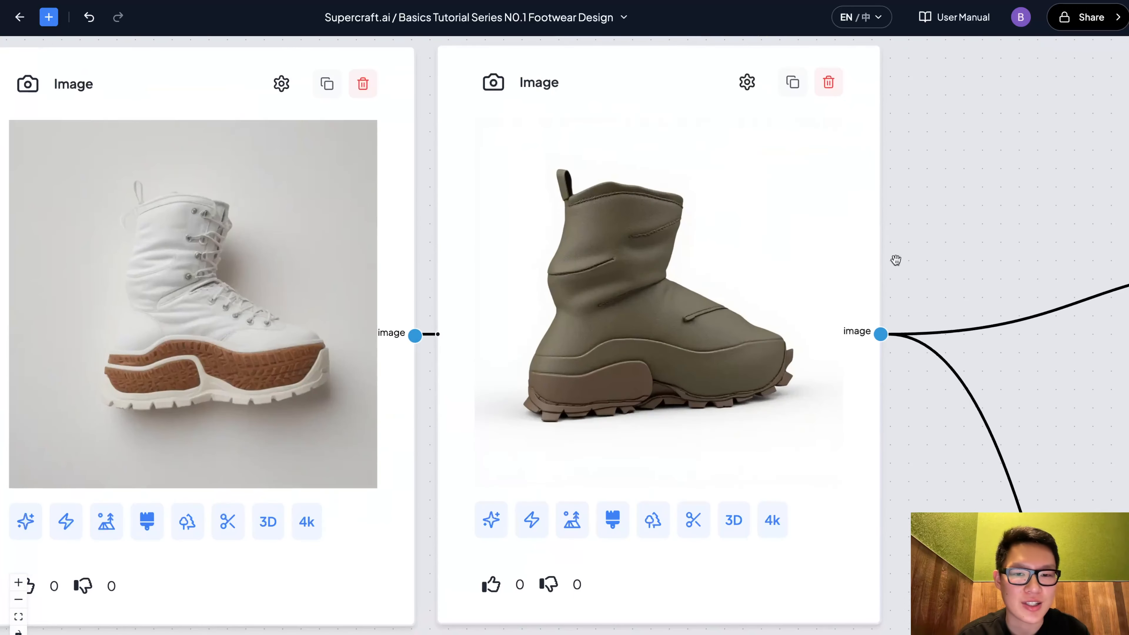
{"action": "scroll", "coordinate": [658, 386], "scroll_direction": "down", "scroll_amount": 3}
{"action": "scroll", "coordinate": [657, 386], "scroll_direction": "down", "scroll_amount": 2}
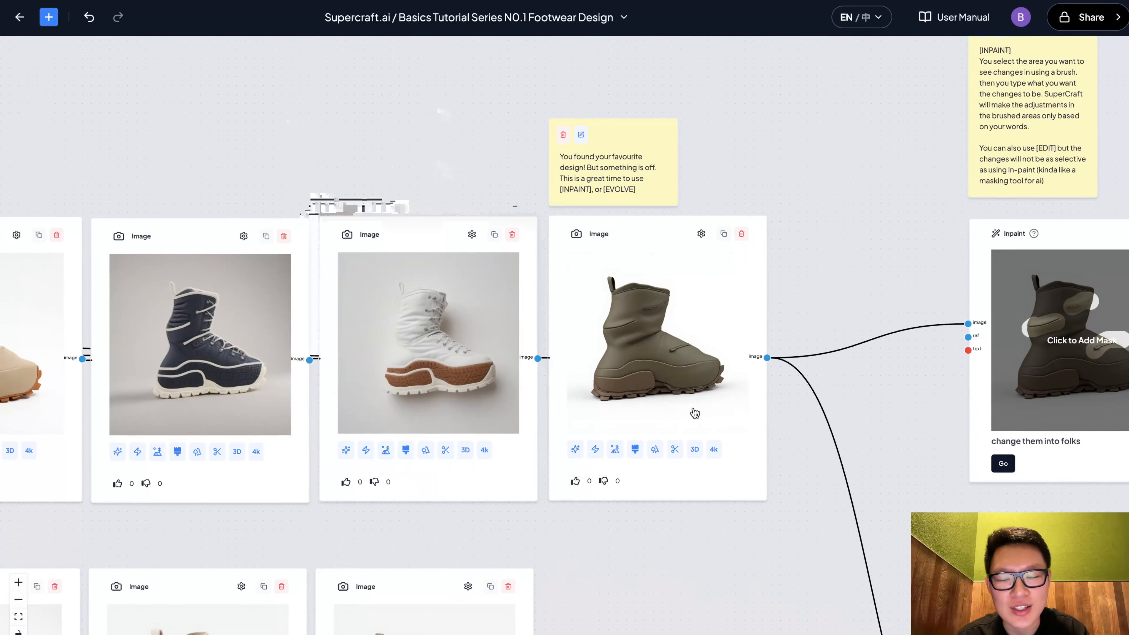
Examine the chosen olive boot image, the Inpaint node it feeds and the inpainted result
{"action": "left_click_drag", "start_coordinate": [819, 287], "coordinate": [772, 263]}
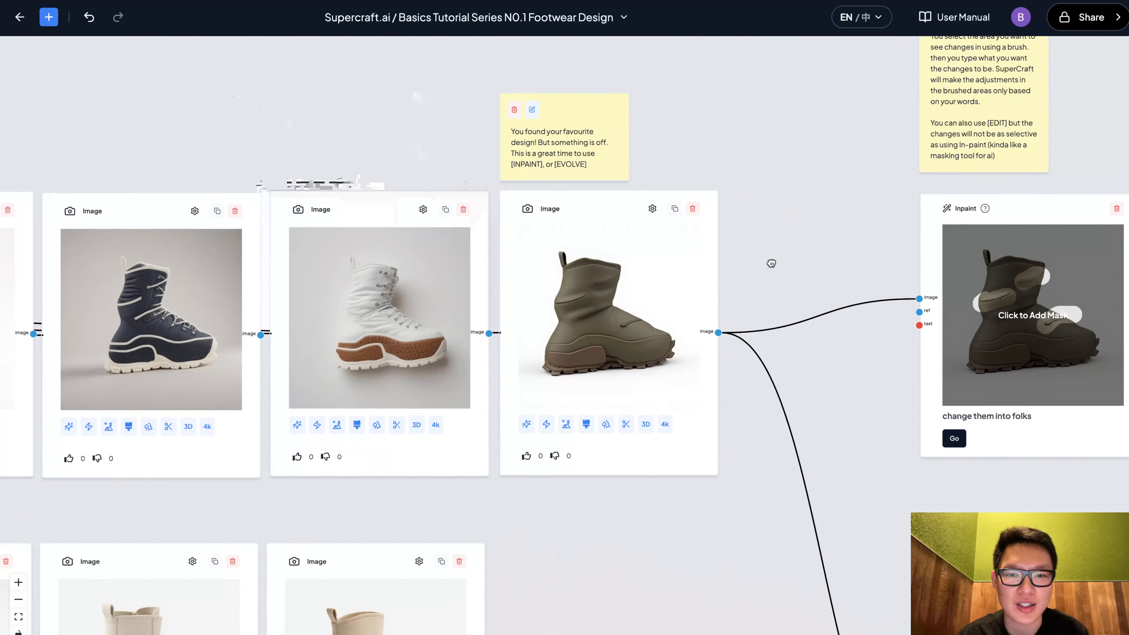
{"action": "scroll", "coordinate": [772, 262], "scroll_direction": "up", "scroll_amount": 2}
{"action": "scroll", "coordinate": [771, 263], "scroll_direction": "down", "scroll_amount": 3}
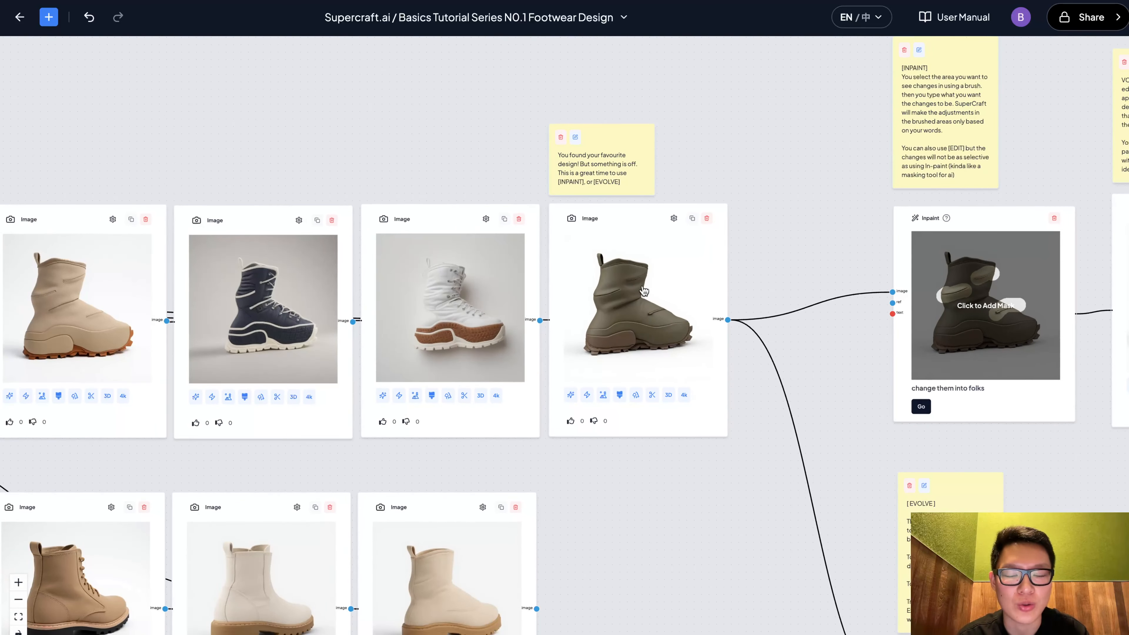
{"action": "scroll", "coordinate": [643, 289], "scroll_direction": "up", "scroll_amount": 3}
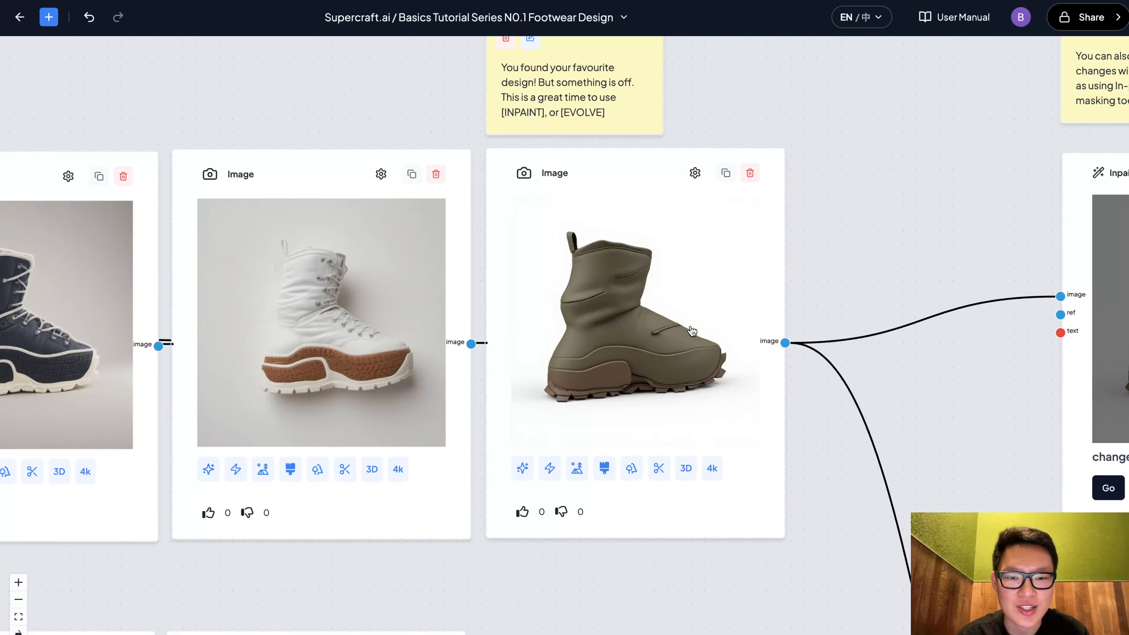
{"action": "scroll", "coordinate": [693, 331], "scroll_direction": "down", "scroll_amount": 4}
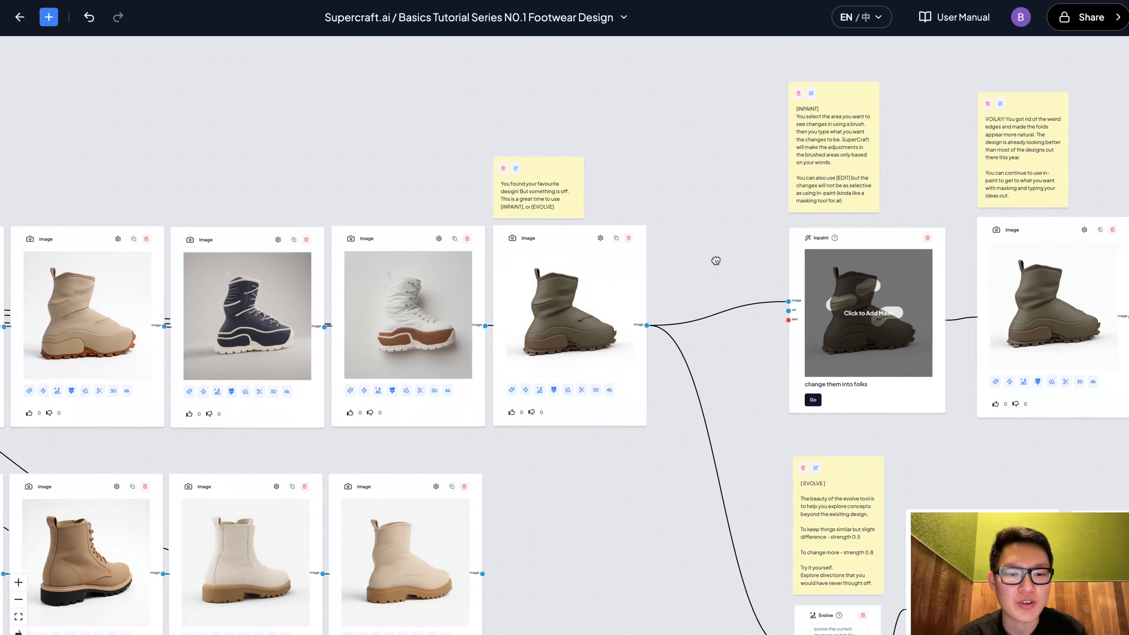
{"action": "left_click_drag", "start_coordinate": [716, 260], "coordinate": [509, 287]}
{"action": "scroll", "coordinate": [539, 270], "scroll_direction": "up", "scroll_amount": 3}
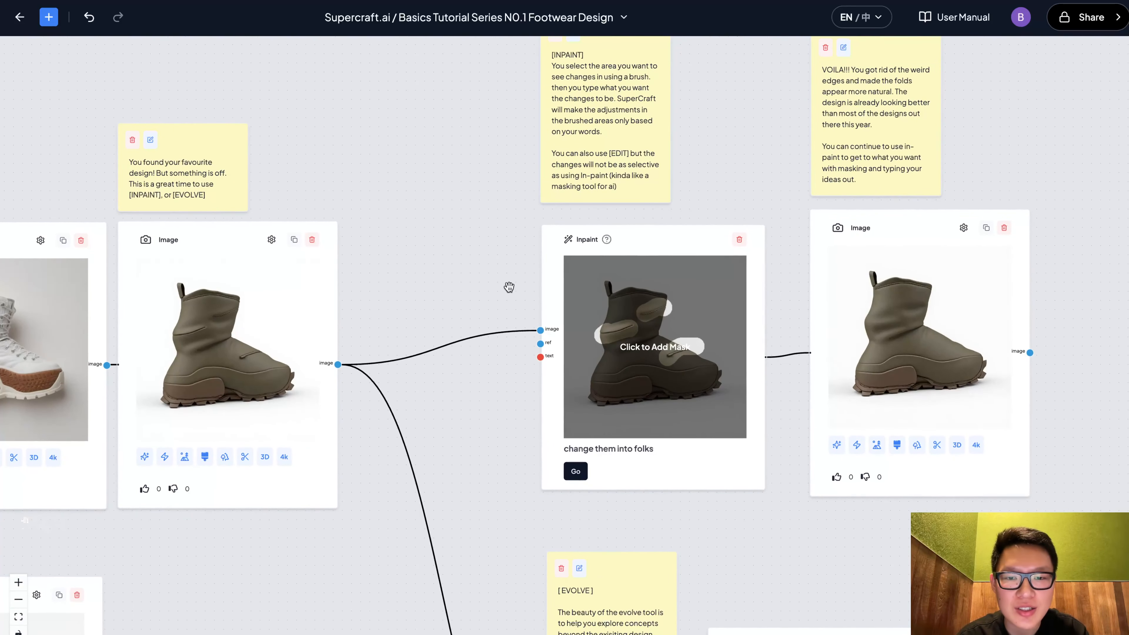
{"action": "scroll", "coordinate": [509, 287], "scroll_direction": "up", "scroll_amount": 2}
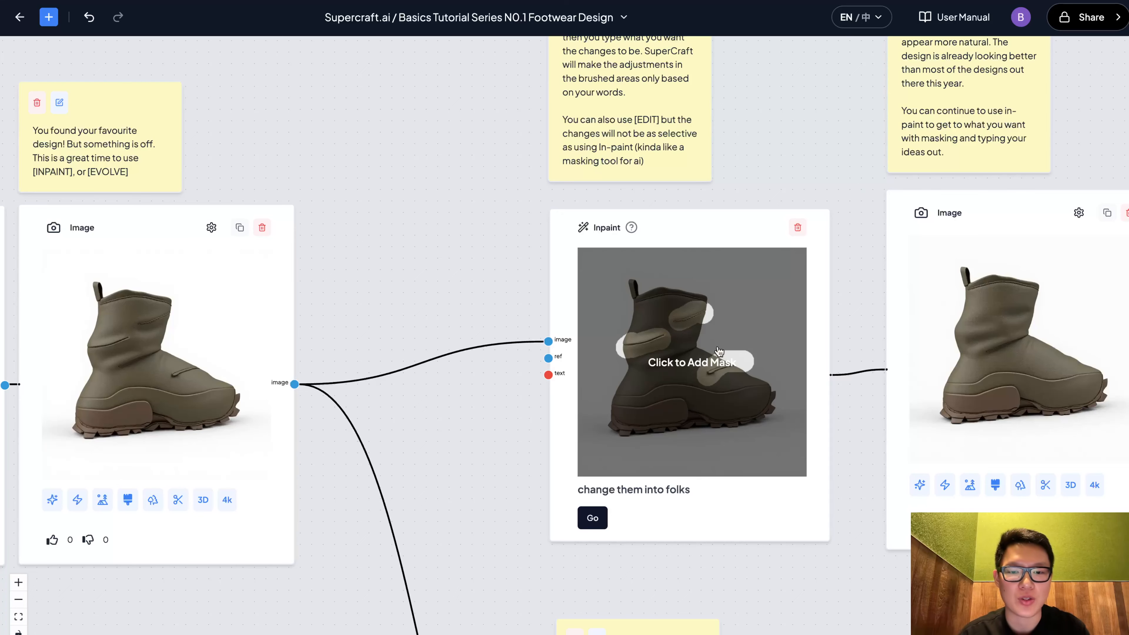
Open the Inpaint node's mask editor, switch to brush mode, set the brush size to 44px, then close it
{"action": "left_click", "coordinate": [688, 332]}
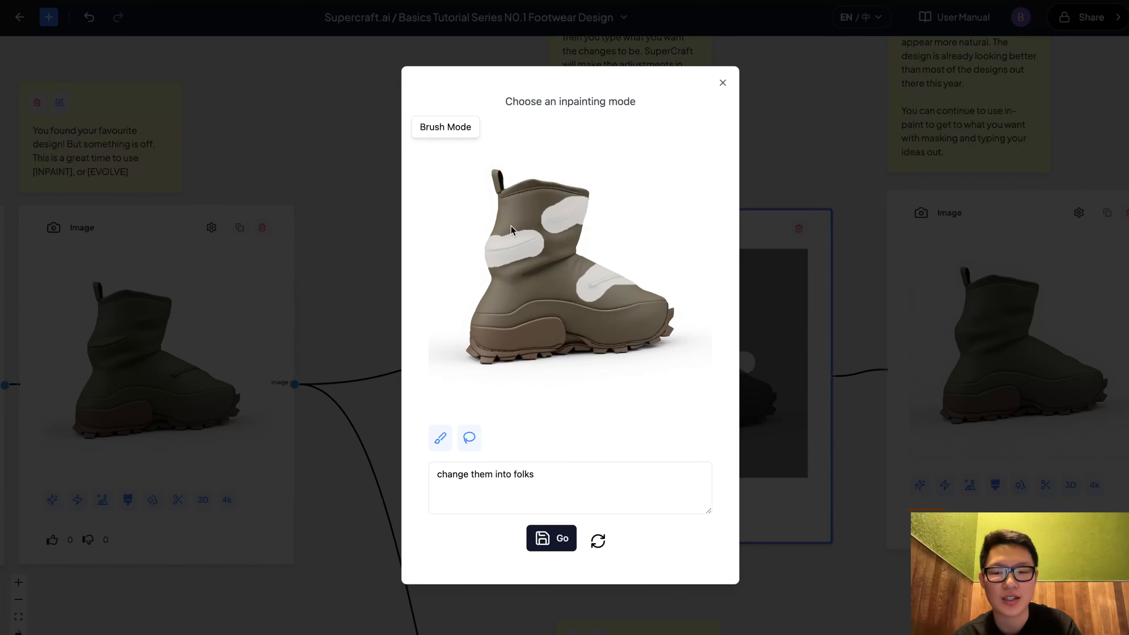
{"action": "left_click", "coordinate": [440, 437]}
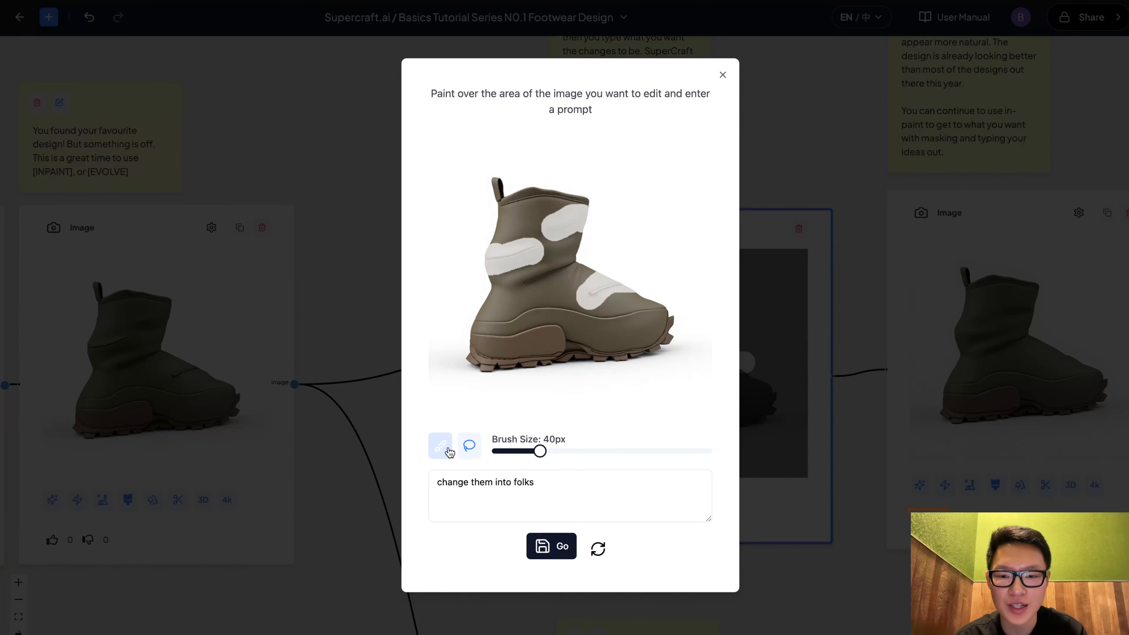
{"action": "left_click", "coordinate": [441, 446]}
{"action": "left_click_drag", "start_coordinate": [540, 451], "coordinate": [544, 451]}
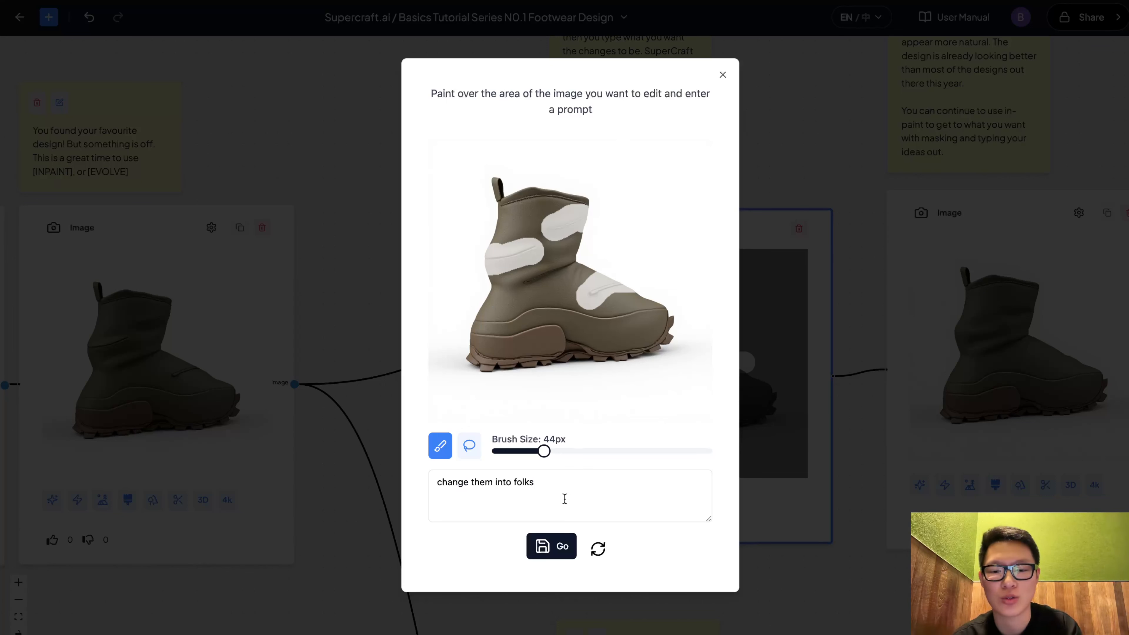
{"action": "left_click_drag", "start_coordinate": [565, 499], "coordinate": [441, 476]}
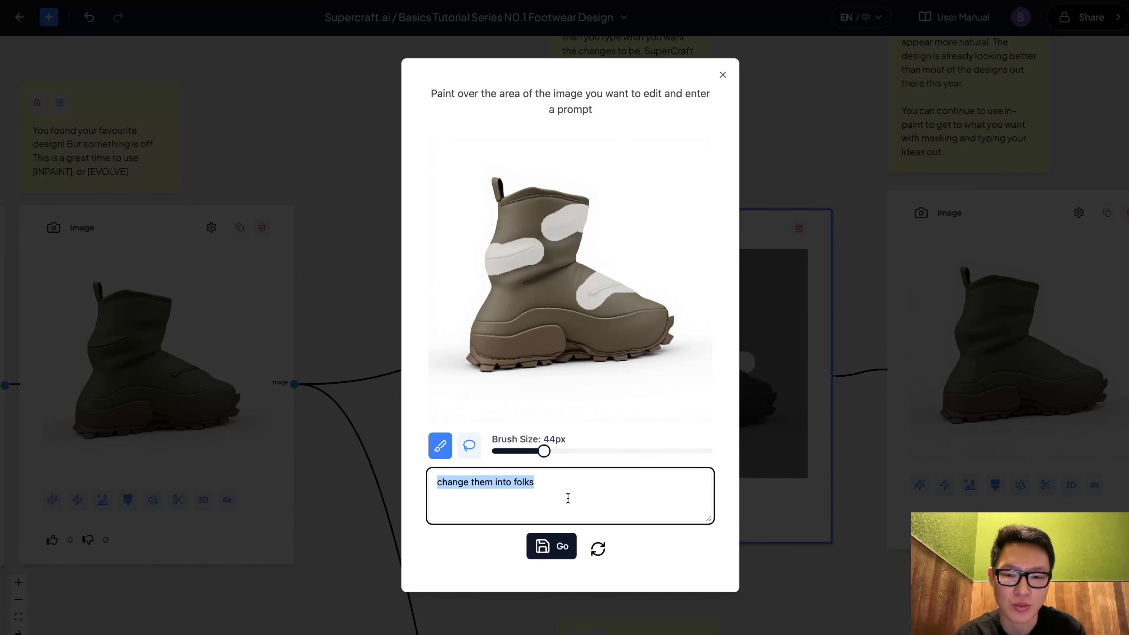
{"action": "left_click", "coordinate": [724, 77]}
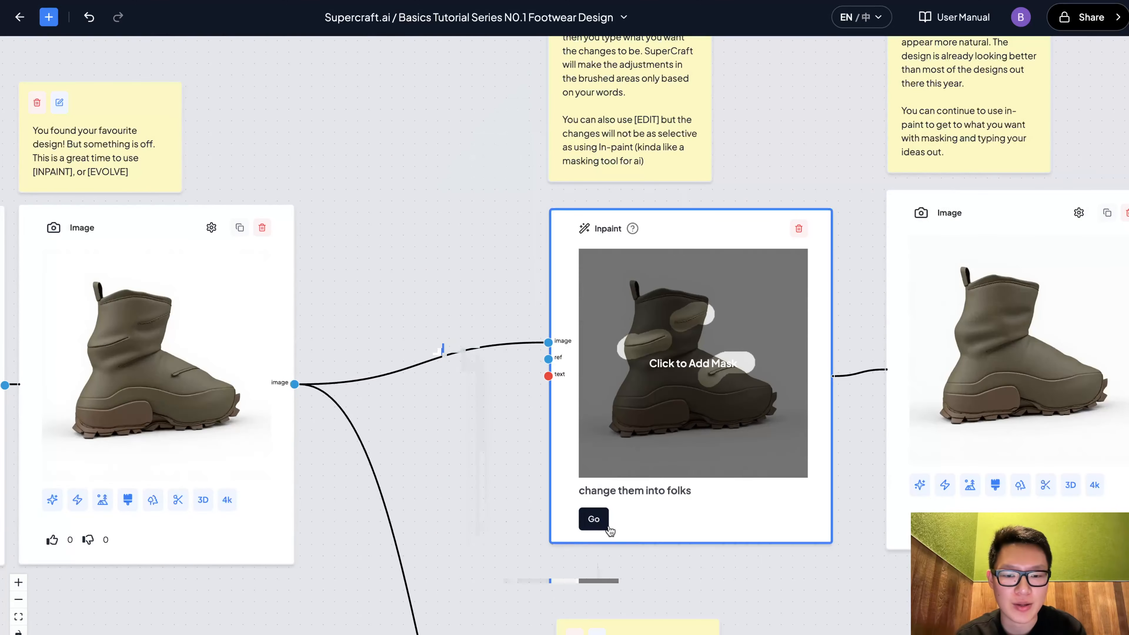
Inspect the inpainted boot image next to the Inpaint node up close
{"action": "scroll", "coordinate": [768, 446], "scroll_direction": "right", "scroll_amount": 2}
{"action": "scroll", "coordinate": [769, 446], "scroll_direction": "right", "scroll_amount": 5}
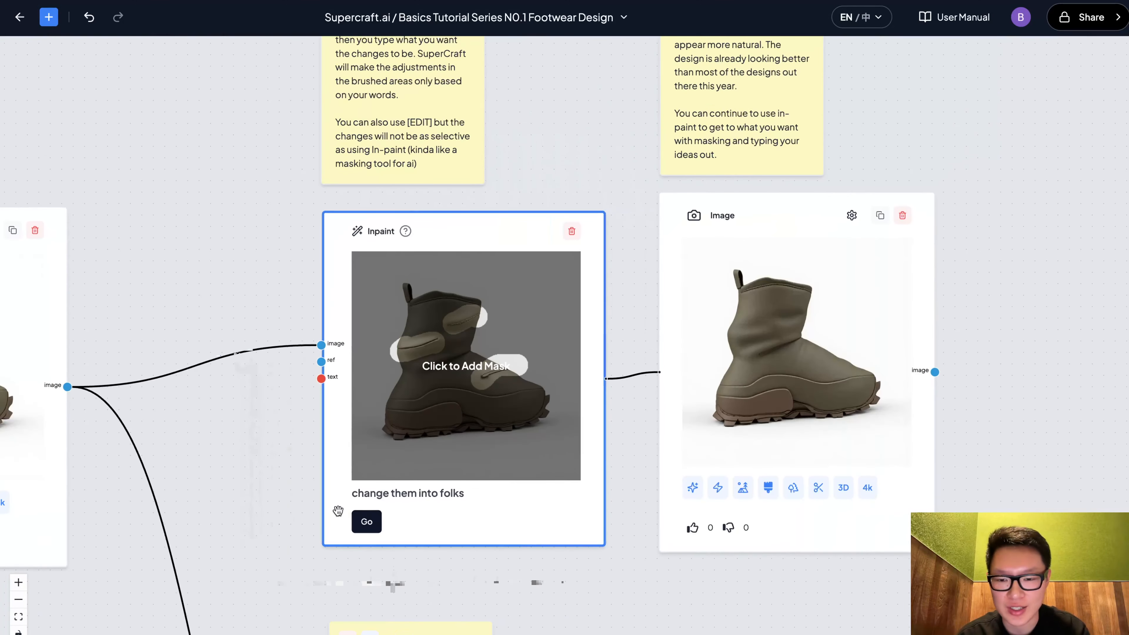
{"action": "scroll", "coordinate": [633, 433], "scroll_direction": "right", "scroll_amount": 3}
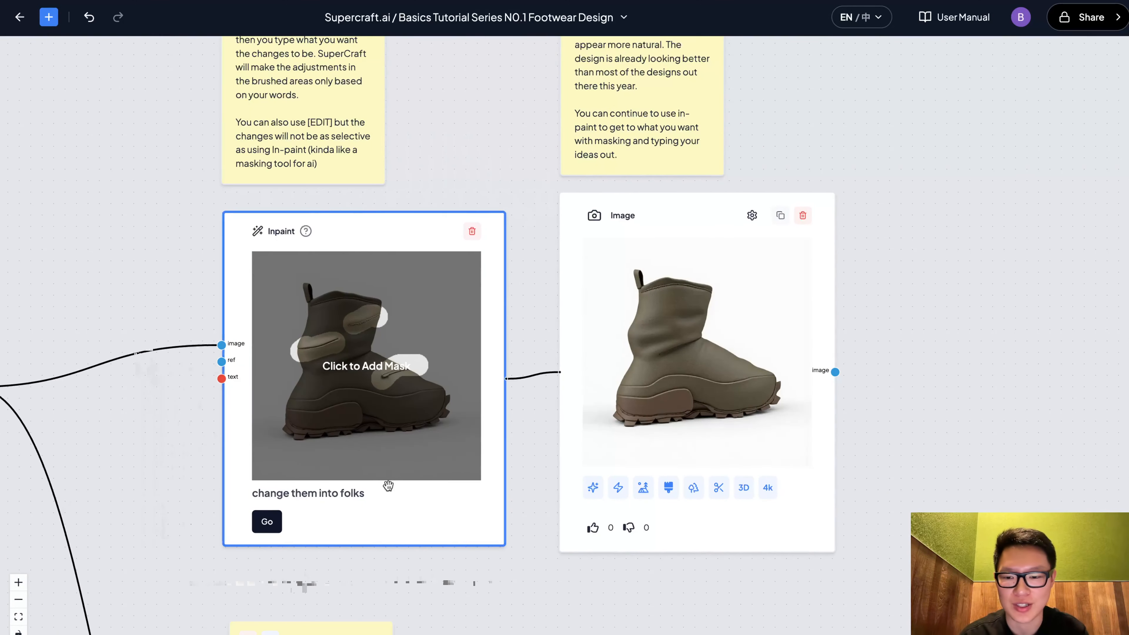
{"action": "scroll", "coordinate": [532, 431], "scroll_direction": "right", "scroll_amount": 2}
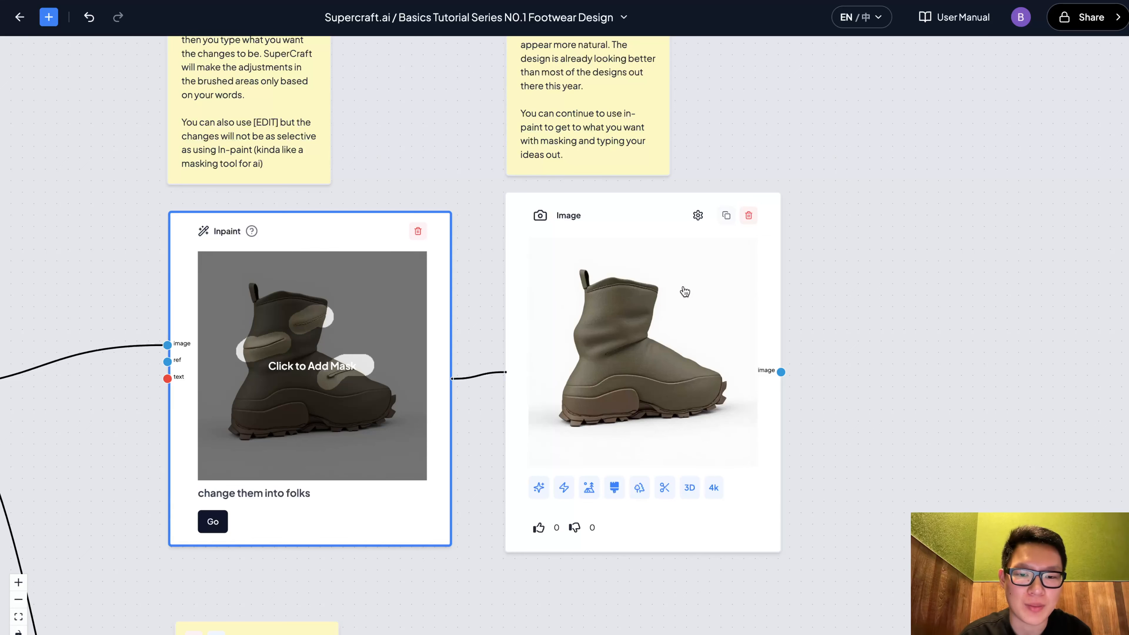
{"action": "scroll", "coordinate": [652, 344], "scroll_direction": "up", "scroll_amount": 5}
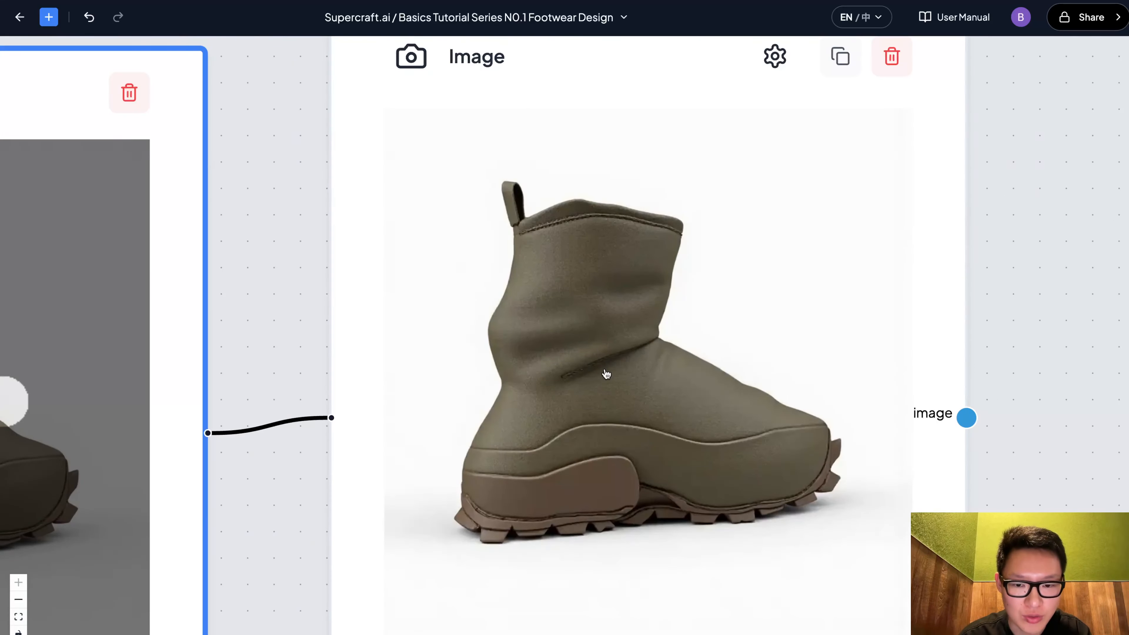
{"action": "scroll", "coordinate": [606, 373], "scroll_direction": "down", "scroll_amount": 8}
{"action": "left_click_drag", "start_coordinate": [730, 340], "coordinate": [831, 281]}
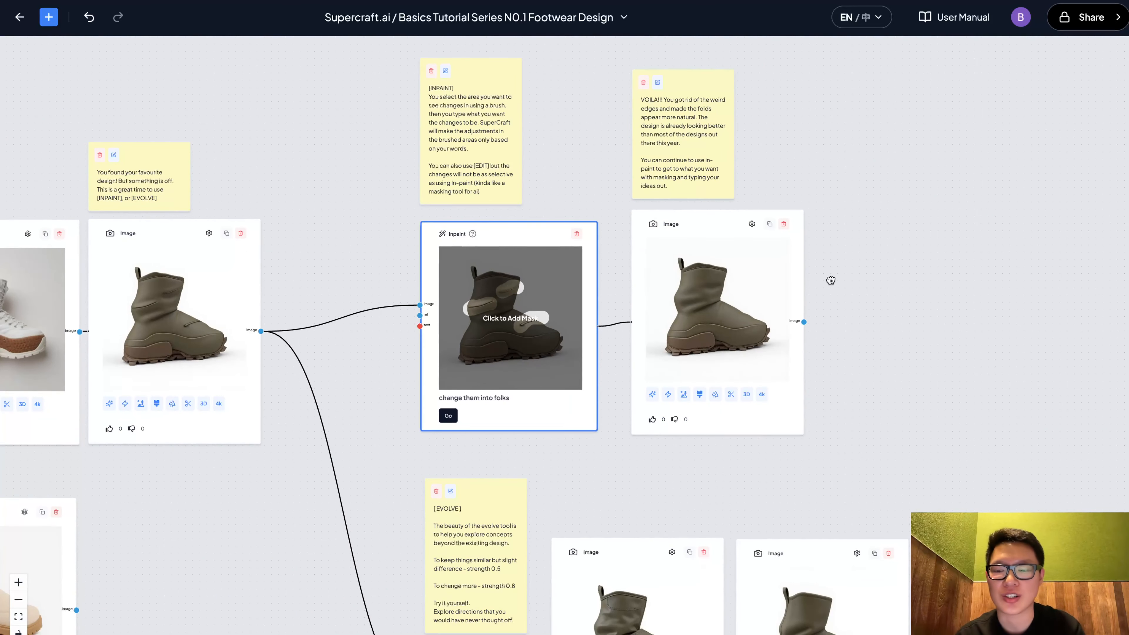
{"action": "left_click_drag", "start_coordinate": [877, 281], "coordinate": [786, 285]}
{"action": "scroll", "coordinate": [649, 314], "scroll_direction": "up", "scroll_amount": 3}
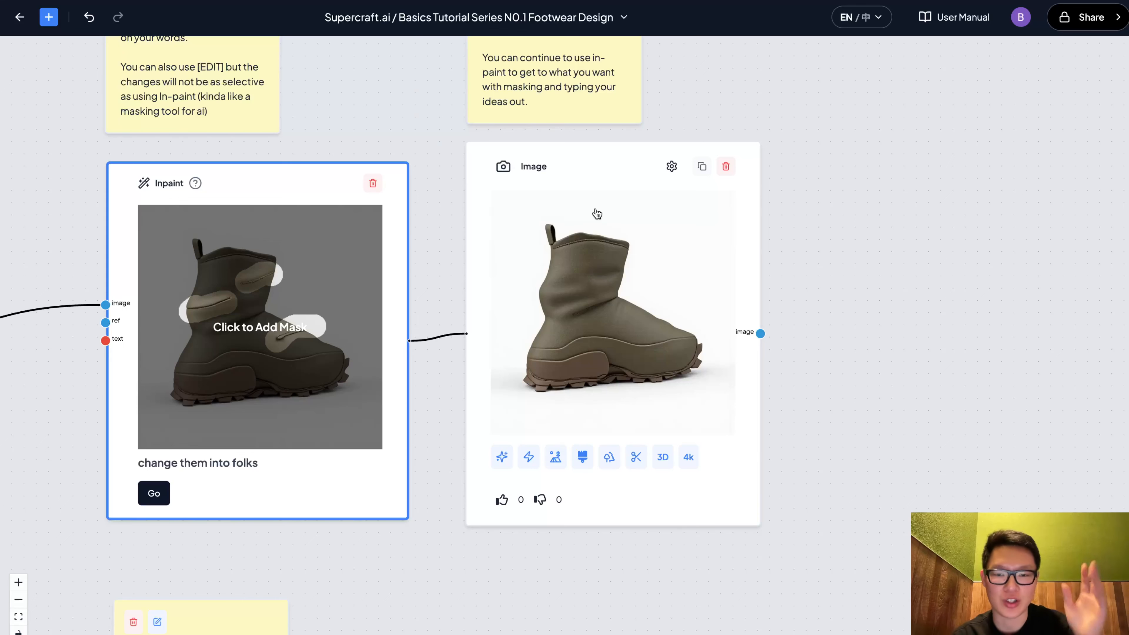
{"action": "scroll", "coordinate": [597, 214], "scroll_direction": "down", "scroll_amount": 6}
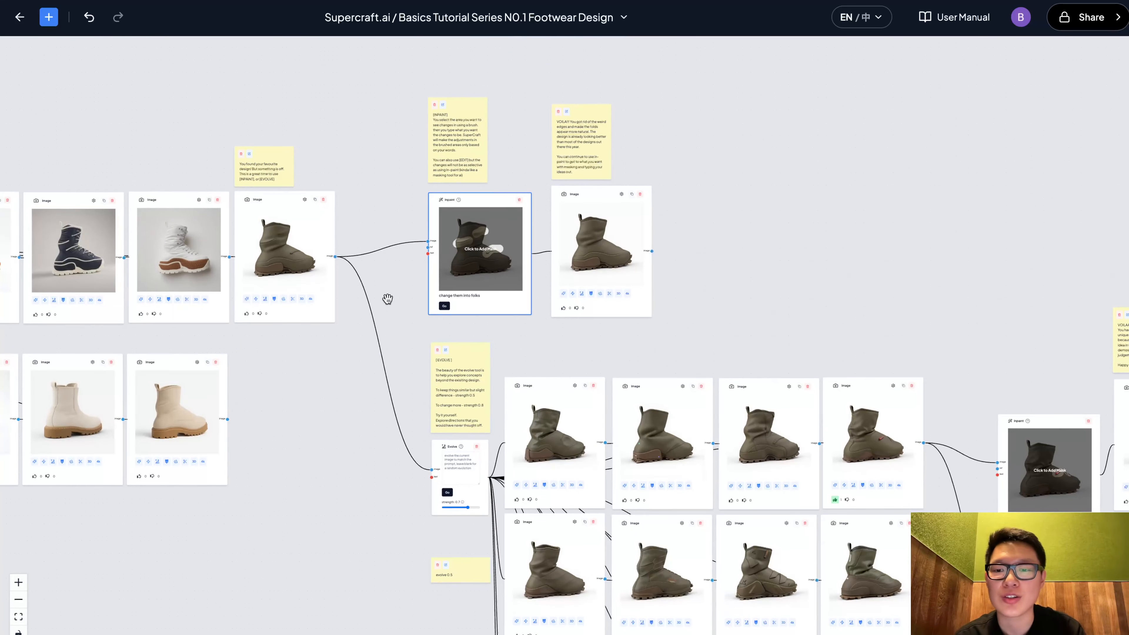
Examine the Evolve node, its strength setting and the grid of evolved boot variations
{"action": "left_click_drag", "start_coordinate": [388, 298], "coordinate": [389, 192]}
{"action": "scroll", "coordinate": [390, 191], "scroll_direction": "up", "scroll_amount": 5}
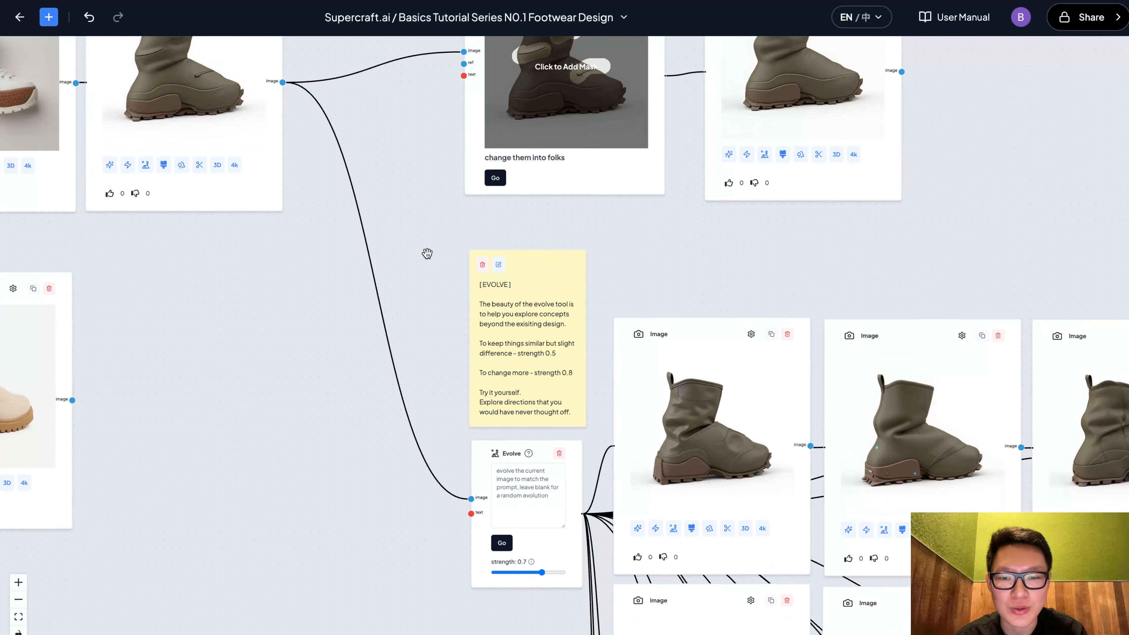
{"action": "left_click_drag", "start_coordinate": [427, 254], "coordinate": [328, 206]}
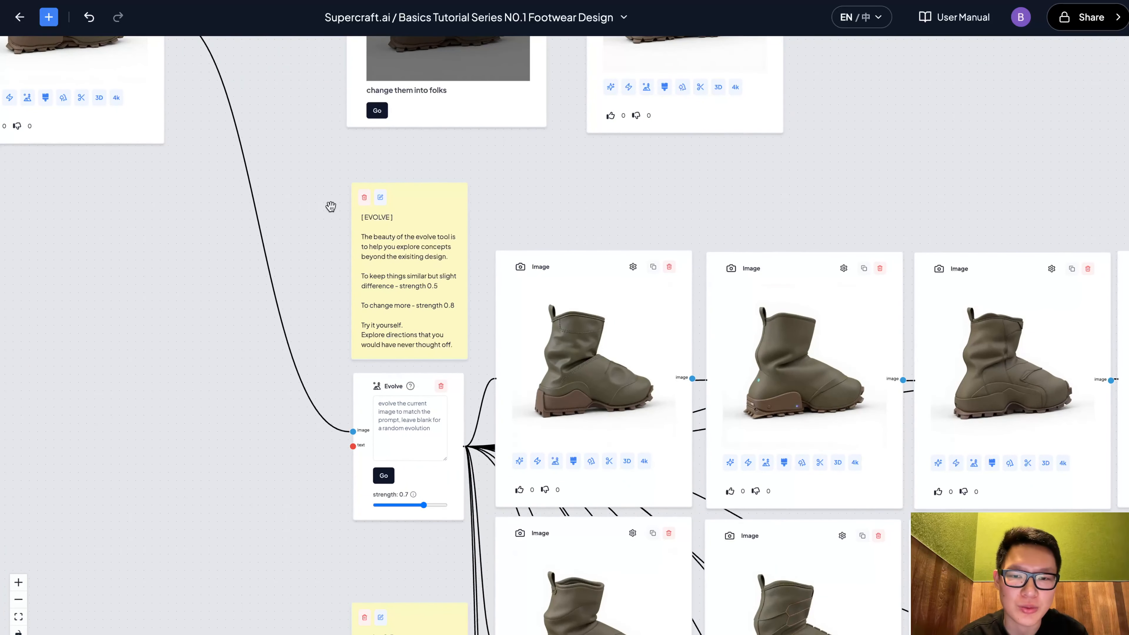
{"action": "left_click_drag", "start_coordinate": [582, 185], "coordinate": [497, 136]}
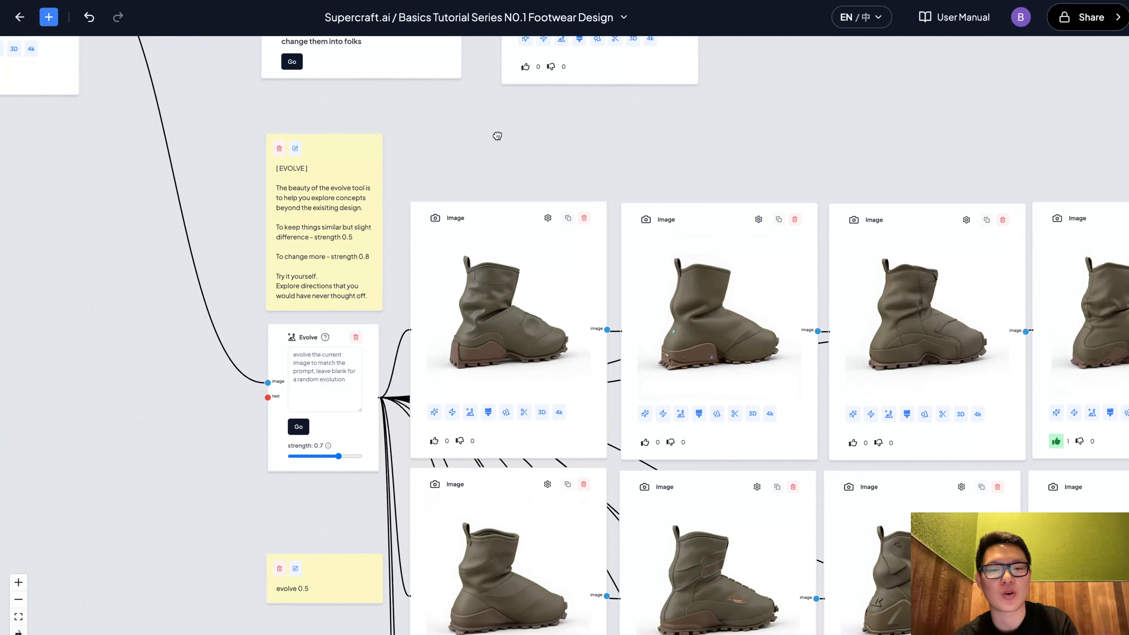
{"action": "left_click_drag", "start_coordinate": [706, 160], "coordinate": [714, 228]}
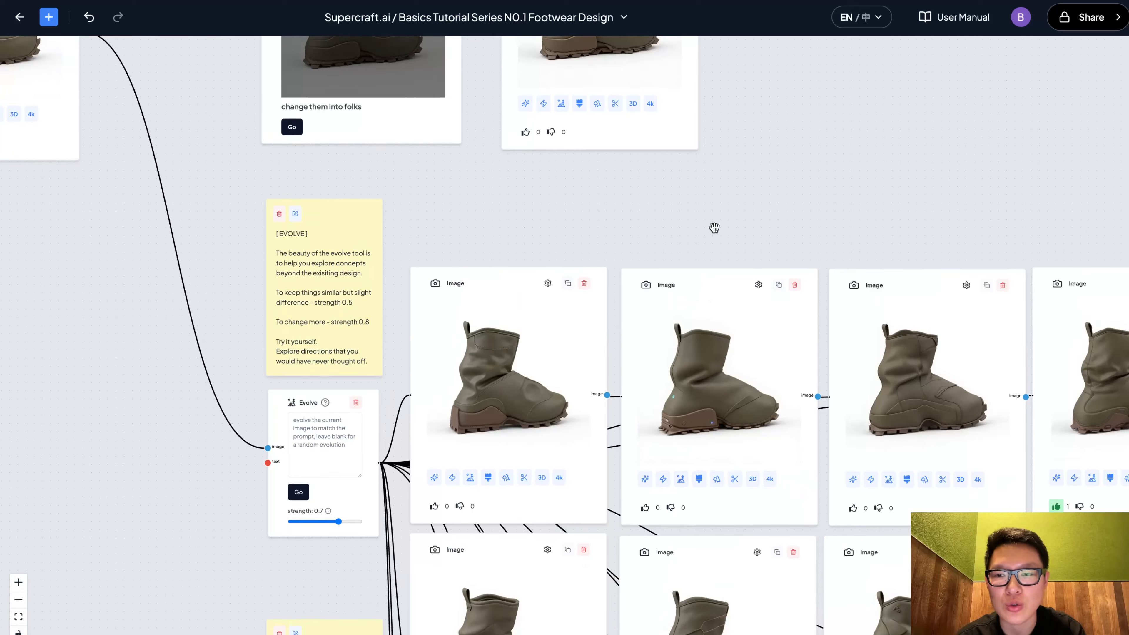
{"action": "left_click_drag", "start_coordinate": [487, 194], "coordinate": [652, 240]}
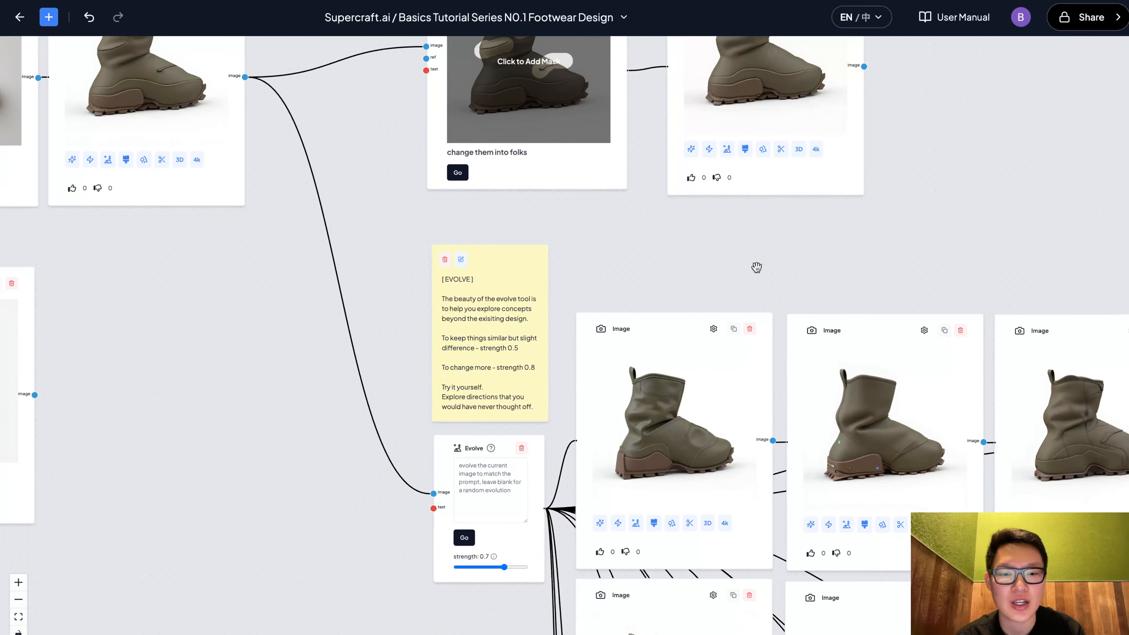
{"action": "left_click_drag", "start_coordinate": [757, 267], "coordinate": [521, 90]}
{"action": "left_click_drag", "start_coordinate": [273, 473], "coordinate": [175, 375]}
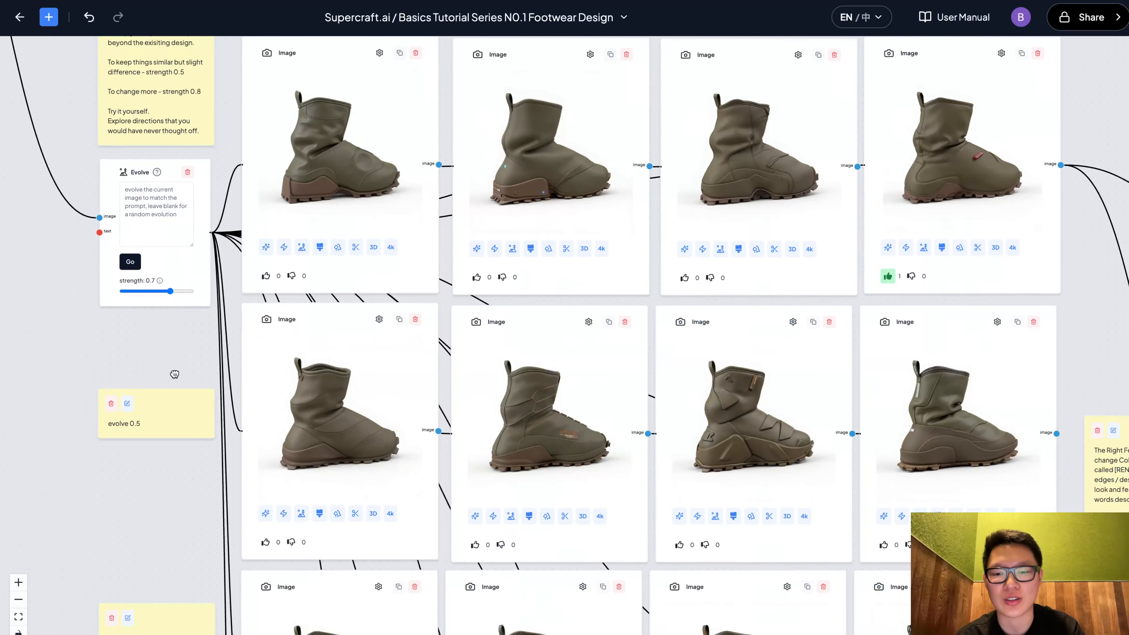
{"action": "left_click_drag", "start_coordinate": [159, 493], "coordinate": [285, 498]}
{"action": "left_click_drag", "start_coordinate": [178, 270], "coordinate": [183, 310]}
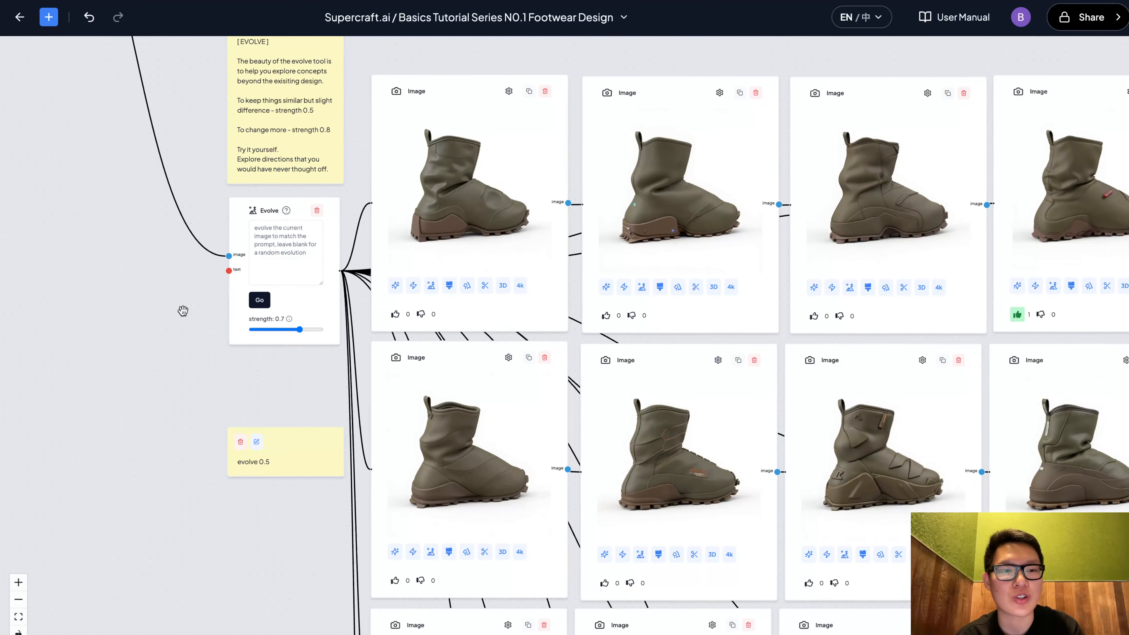
Examine the rows of evolved boot variations alongside the notes for evolve strengths 0.5, 0.6 and 0.7
{"action": "scroll", "coordinate": [183, 311], "scroll_direction": "up", "scroll_amount": 5}
{"action": "scroll", "coordinate": [267, 258], "scroll_direction": "up", "scroll_amount": 1}
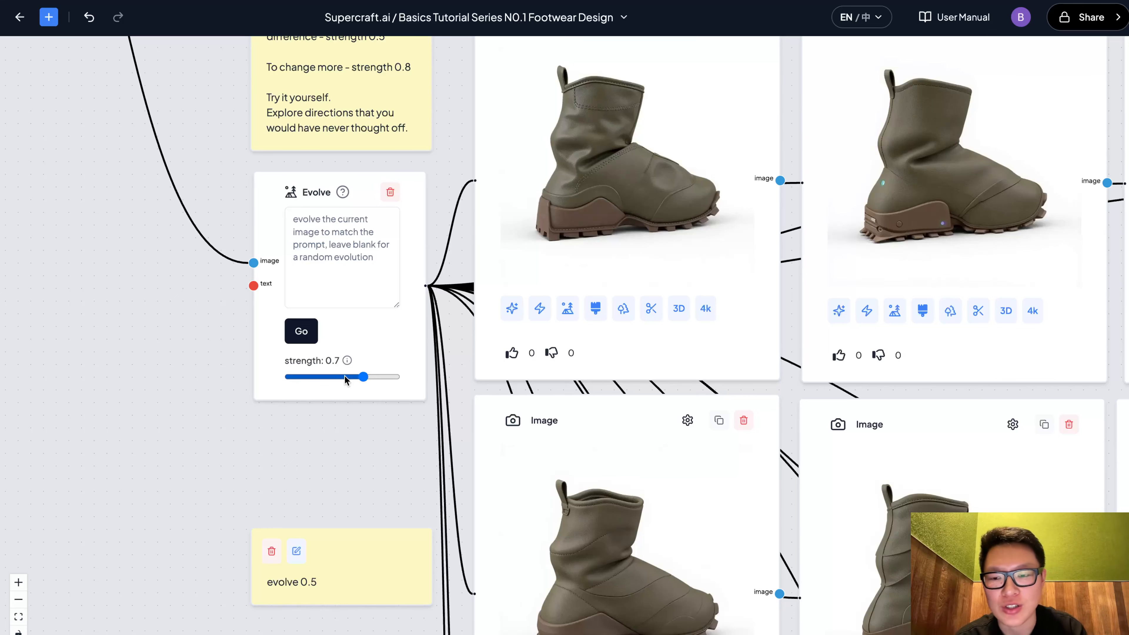
{"action": "scroll", "coordinate": [325, 376], "scroll_direction": "down", "scroll_amount": 5}
{"action": "left_click_drag", "start_coordinate": [355, 447], "coordinate": [237, 447]}
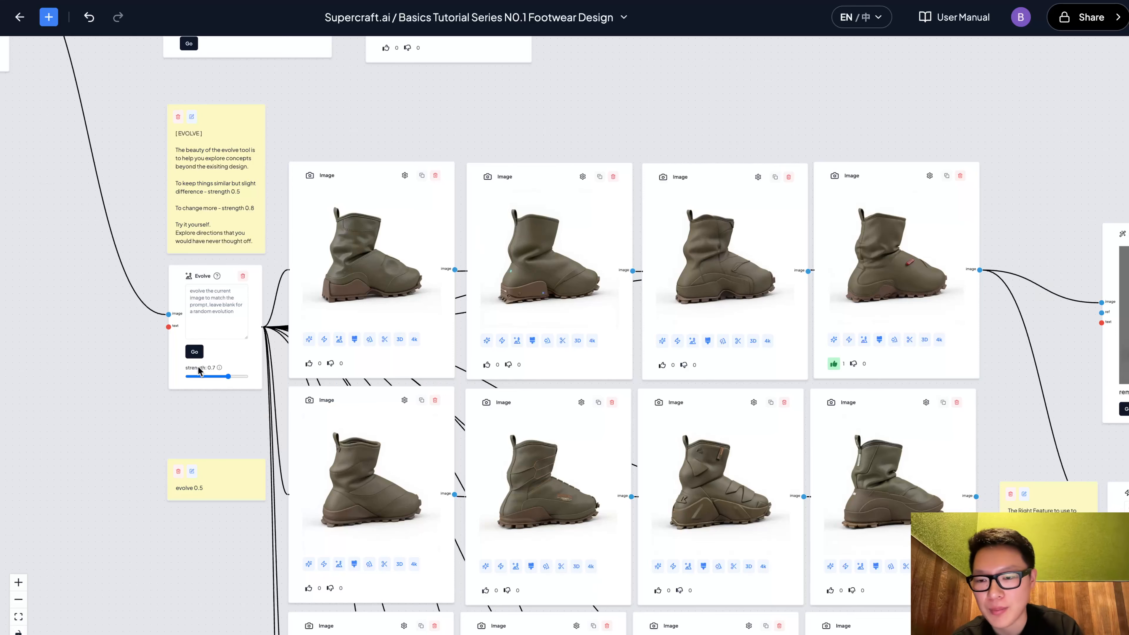
{"action": "scroll", "coordinate": [198, 370], "scroll_direction": "up", "scroll_amount": 3}
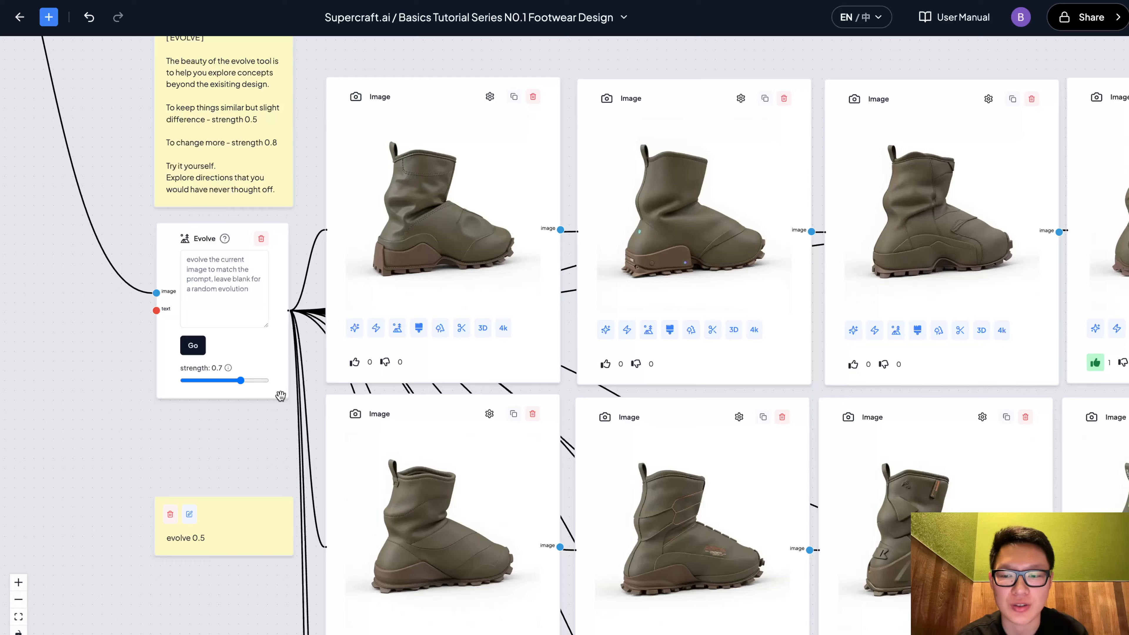
{"action": "scroll", "coordinate": [279, 396], "scroll_direction": "down", "scroll_amount": 1}
{"action": "scroll", "coordinate": [219, 399], "scroll_direction": "down", "scroll_amount": 3}
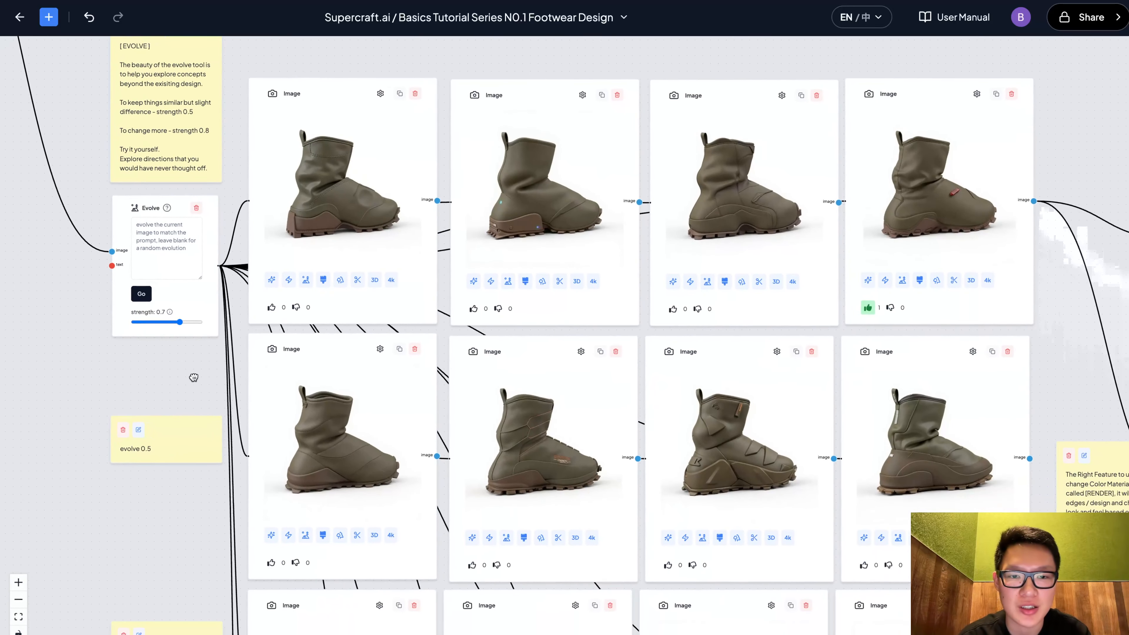
{"action": "left_click_drag", "start_coordinate": [194, 377], "coordinate": [132, 348]}
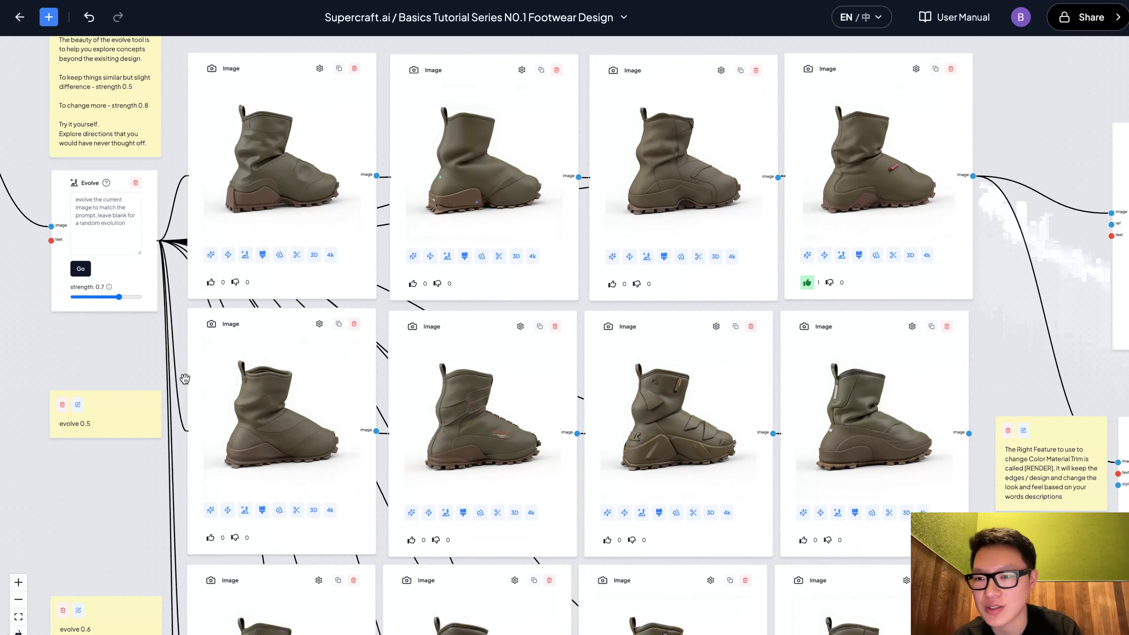
{"action": "left_click_drag", "start_coordinate": [129, 403], "coordinate": [126, 283]}
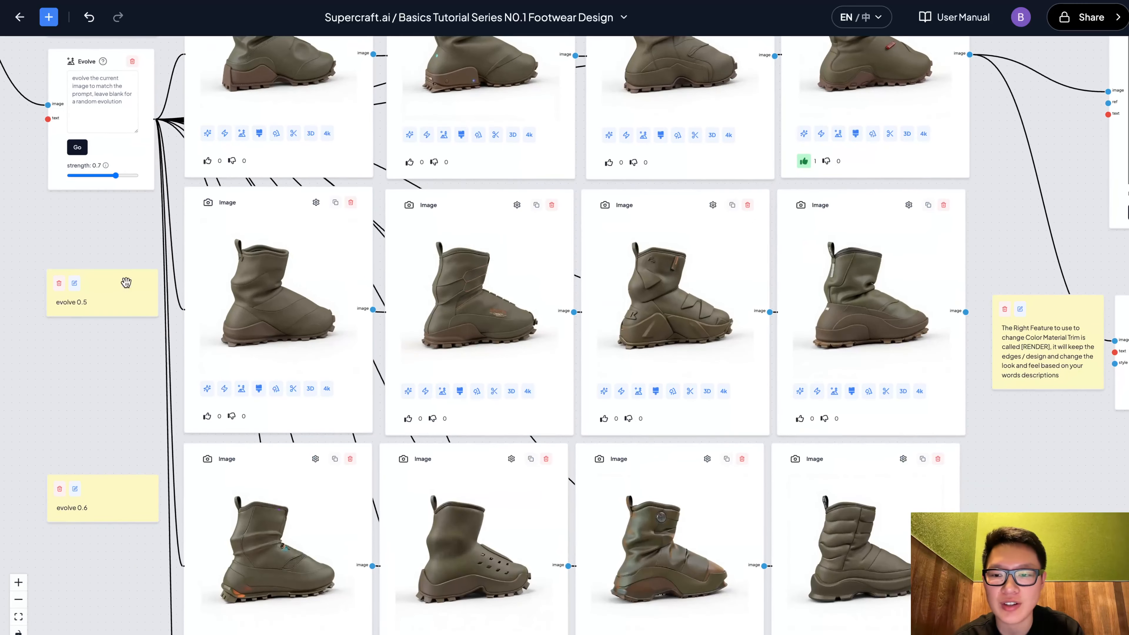
{"action": "left_click_drag", "start_coordinate": [122, 356], "coordinate": [126, 186]}
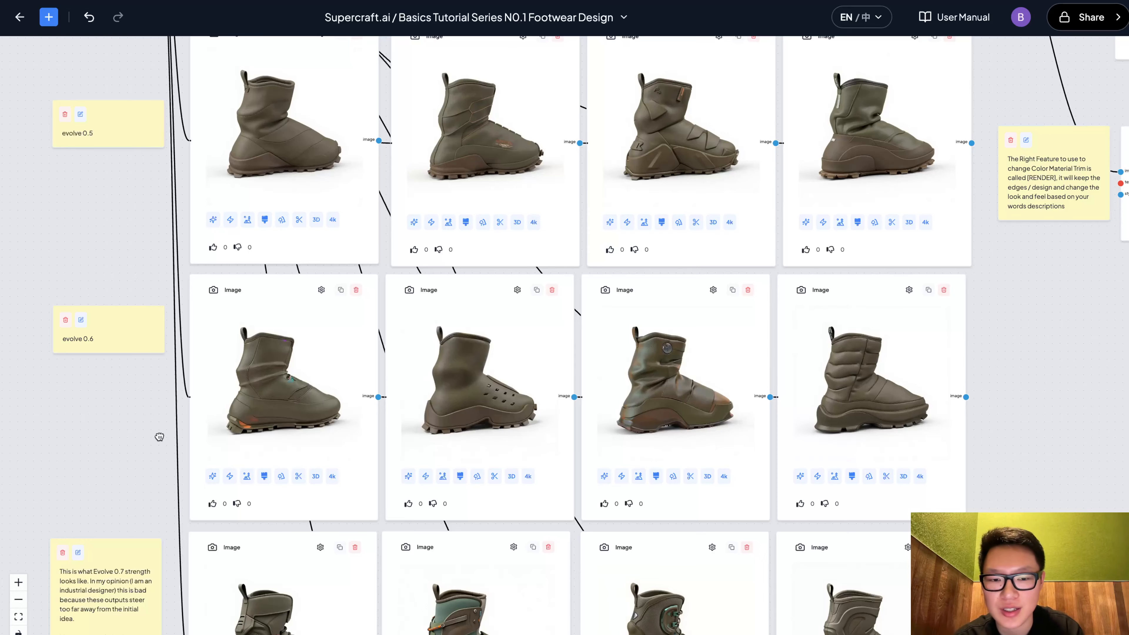
{"action": "left_click_drag", "start_coordinate": [159, 436], "coordinate": [161, 388]}
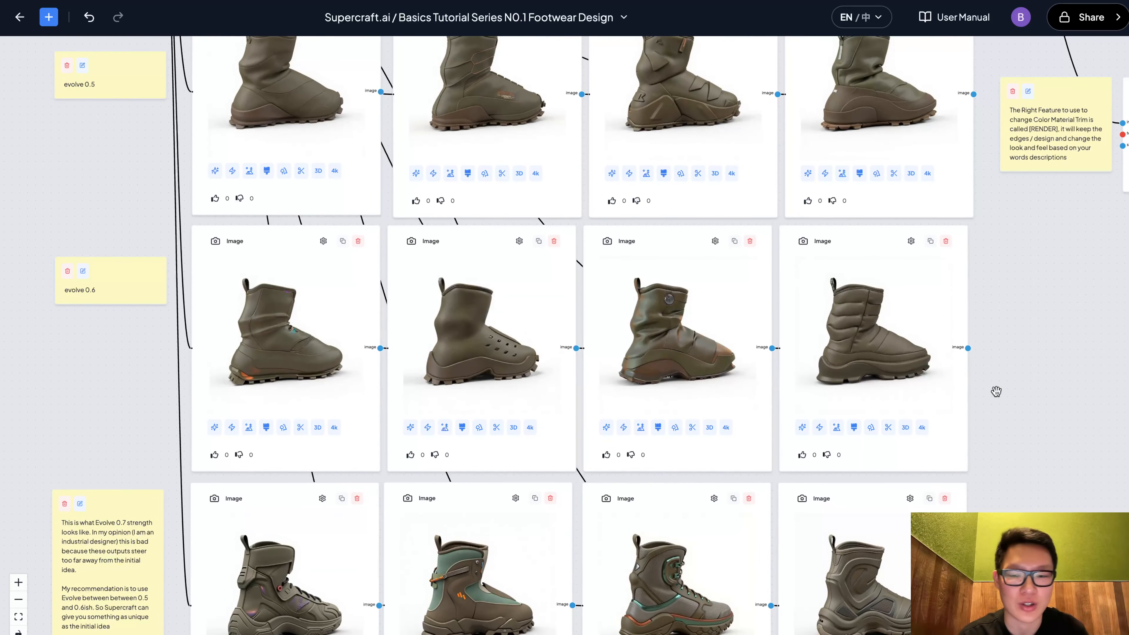
{"action": "left_click_drag", "start_coordinate": [996, 391], "coordinate": [1002, 245]}
{"action": "left_click_drag", "start_coordinate": [991, 417], "coordinate": [990, 355]}
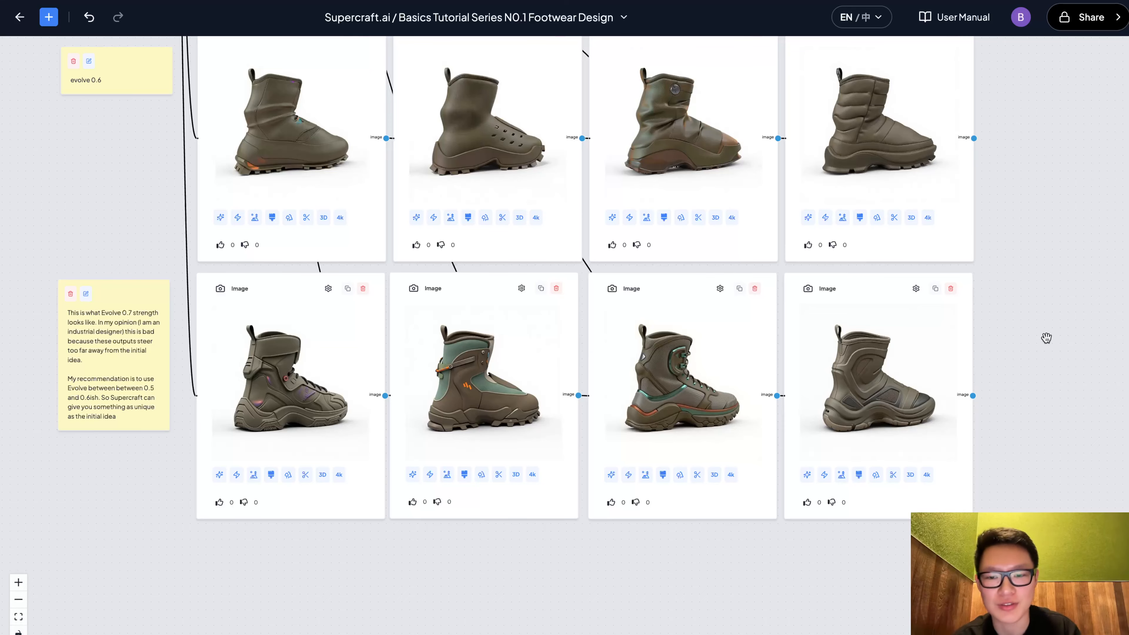
Examine the liked boot image feeding the Inpaint node and the Render node below it
{"action": "scroll", "coordinate": [1047, 339], "scroll_direction": "down", "scroll_amount": 6}
{"action": "left_click_drag", "start_coordinate": [1107, 274], "coordinate": [719, 423]}
{"action": "scroll", "coordinate": [718, 424], "scroll_direction": "up", "scroll_amount": 5}
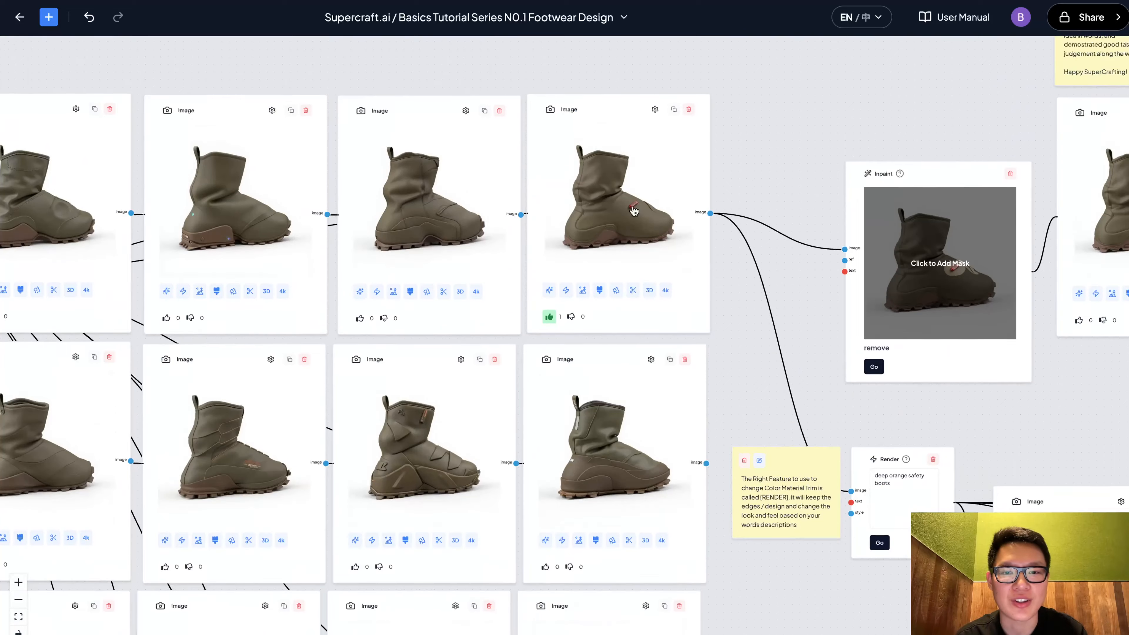
{"action": "scroll", "coordinate": [634, 210], "scroll_direction": "up", "scroll_amount": 3}
{"action": "left_click_drag", "start_coordinate": [877, 101], "coordinate": [706, 177]}
{"action": "scroll", "coordinate": [707, 176], "scroll_direction": "down", "scroll_amount": 1}
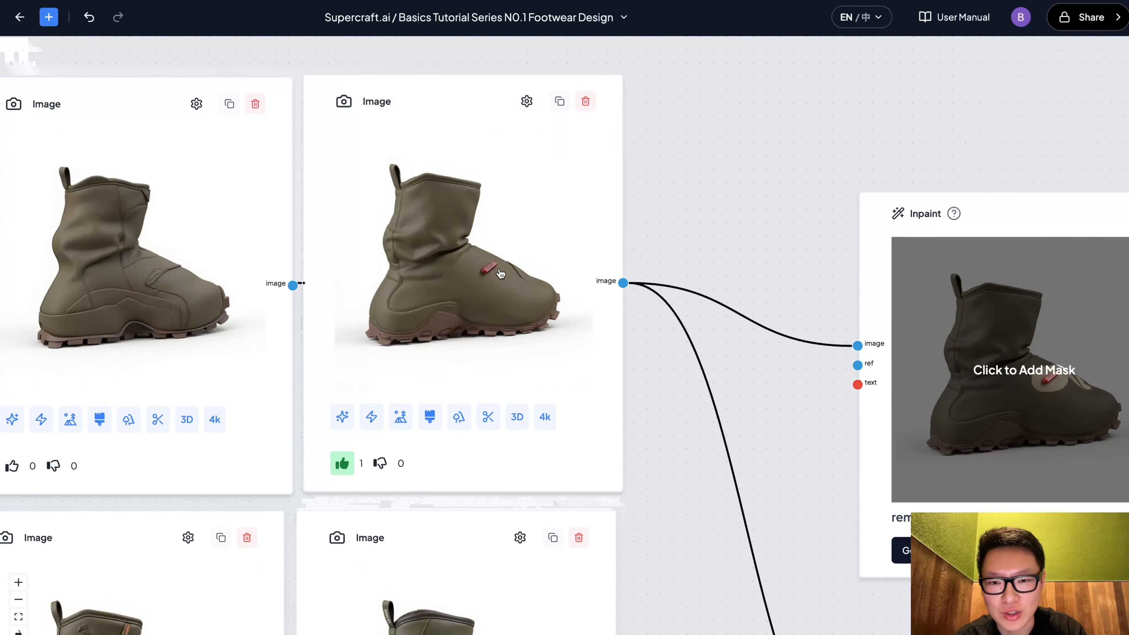
{"action": "scroll", "coordinate": [706, 212], "scroll_direction": "down", "scroll_amount": 3}
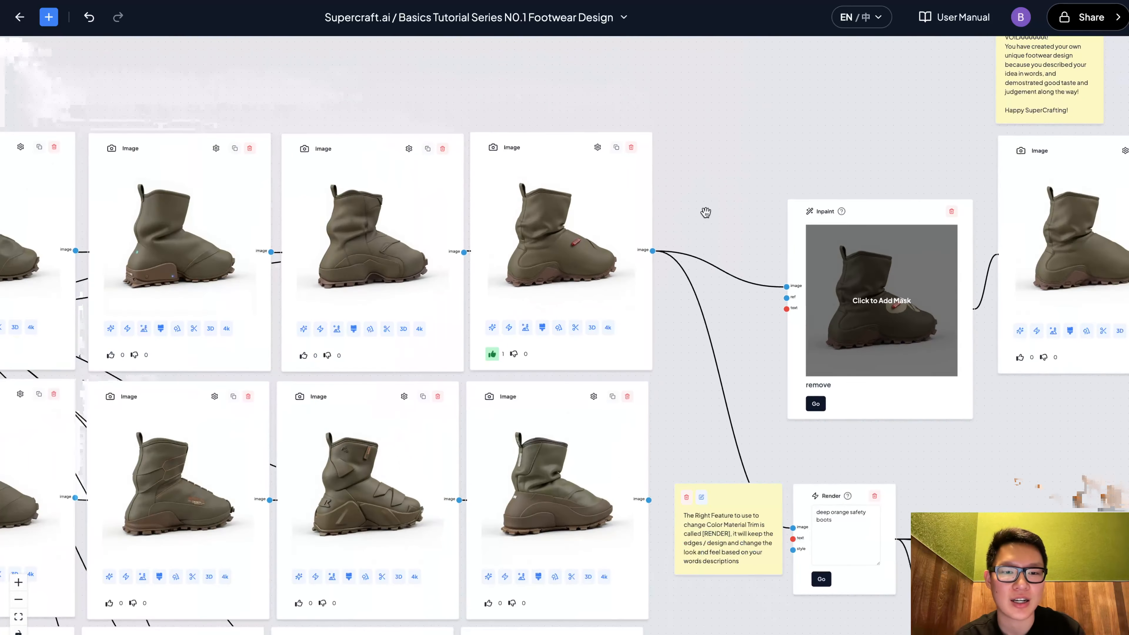
Examine the chain from the inpainted boot through Remove Background and Image to 3D to the 3D Model node
{"action": "left_click_drag", "start_coordinate": [706, 212], "coordinate": [431, 215]}
{"action": "scroll", "coordinate": [523, 128], "scroll_direction": "up", "scroll_amount": 1}
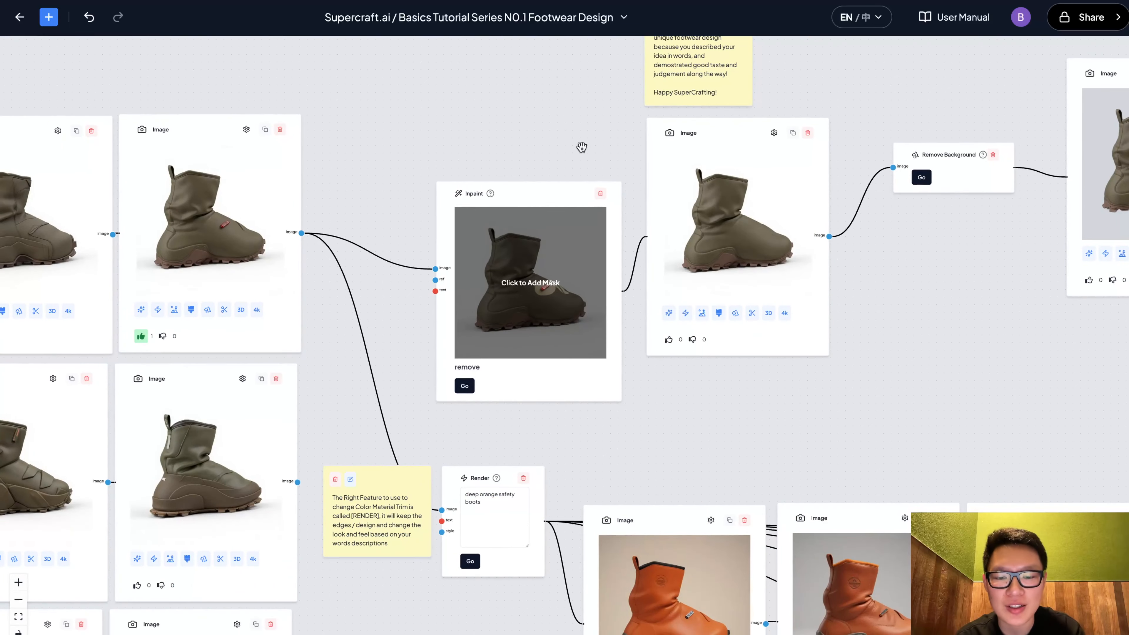
{"action": "left_click_drag", "start_coordinate": [581, 147], "coordinate": [524, 159]}
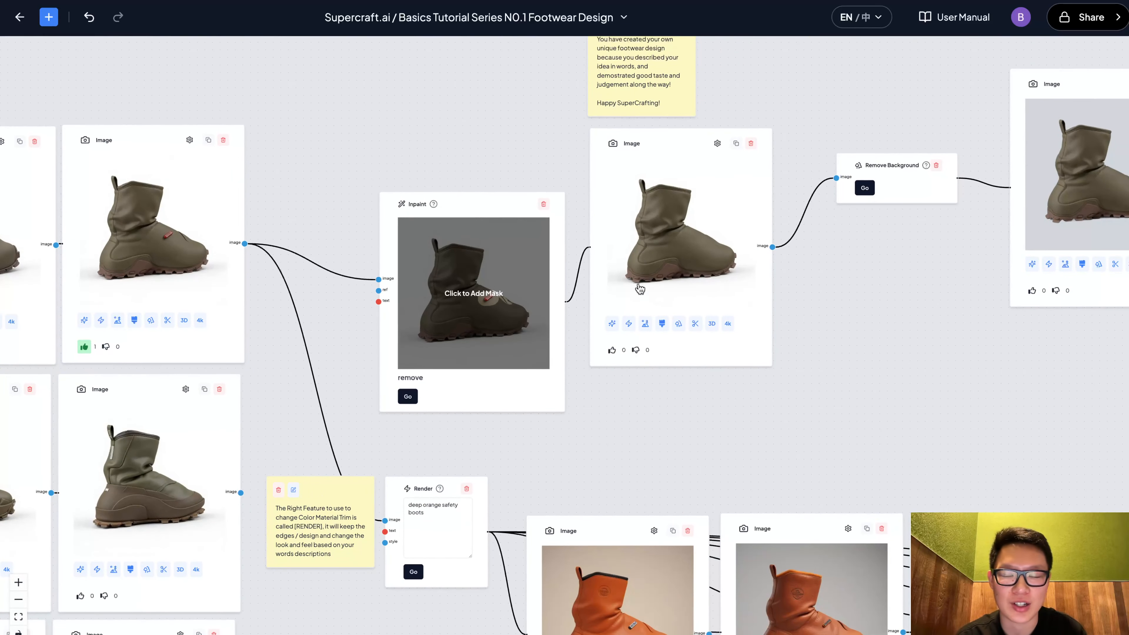
{"action": "left_click_drag", "start_coordinate": [551, 140], "coordinate": [410, 157]}
{"action": "left_click_drag", "start_coordinate": [686, 112], "coordinate": [556, 186]}
{"action": "scroll", "coordinate": [581, 250], "scroll_direction": "up", "scroll_amount": 3}
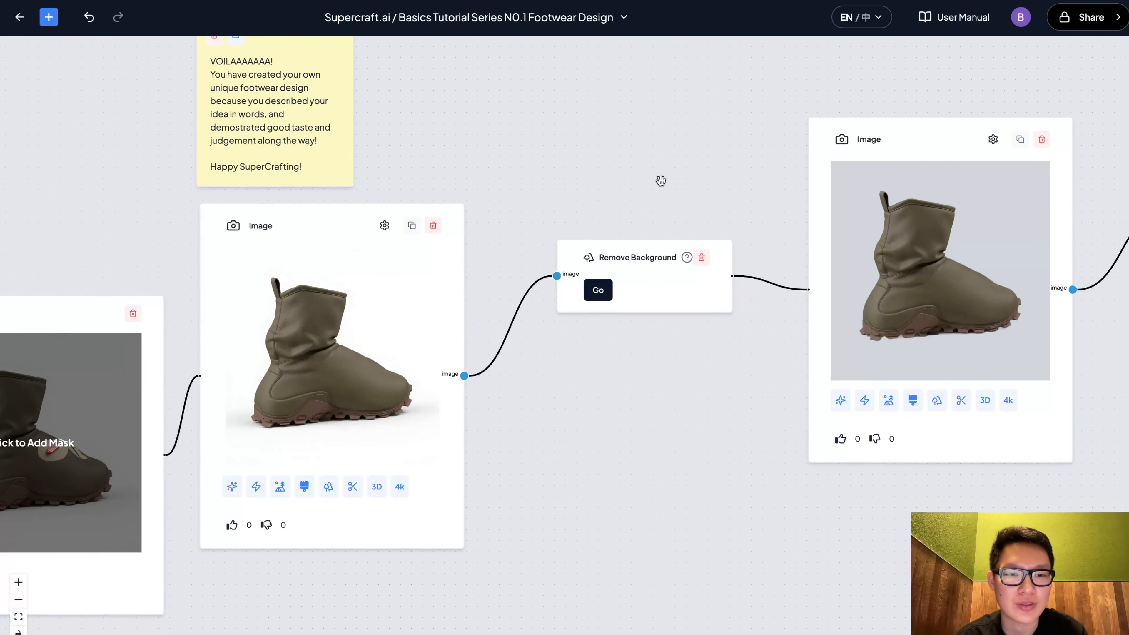
{"action": "left_click_drag", "start_coordinate": [661, 180], "coordinate": [433, 196]}
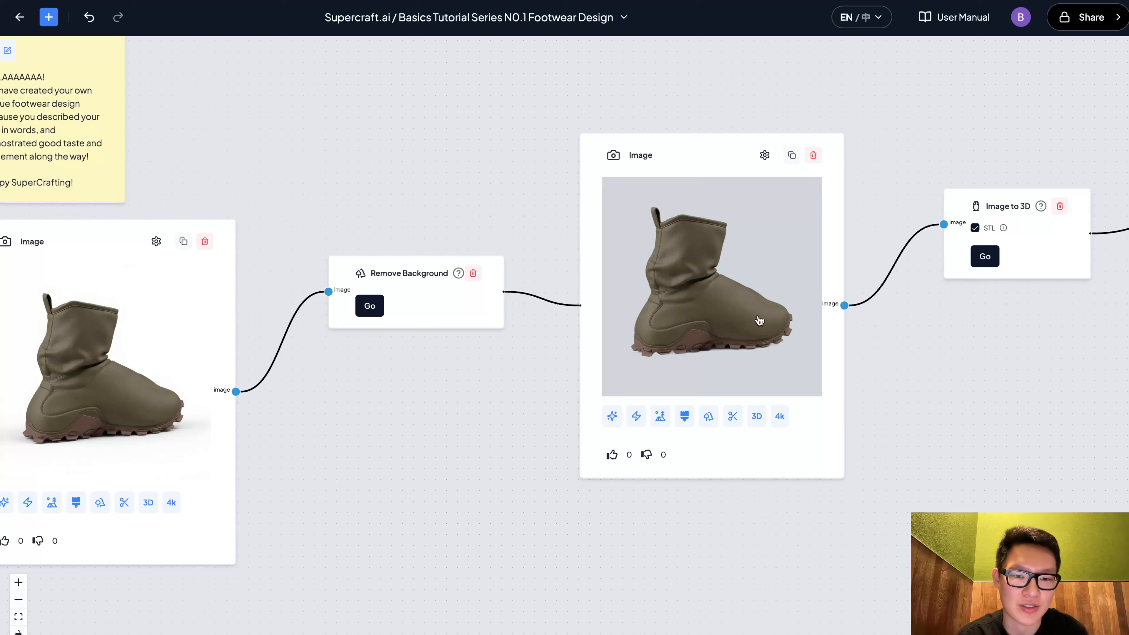
{"action": "left_click_drag", "start_coordinate": [912, 218], "coordinate": [746, 222]}
{"action": "scroll", "coordinate": [748, 220], "scroll_direction": "down", "scroll_amount": 1}
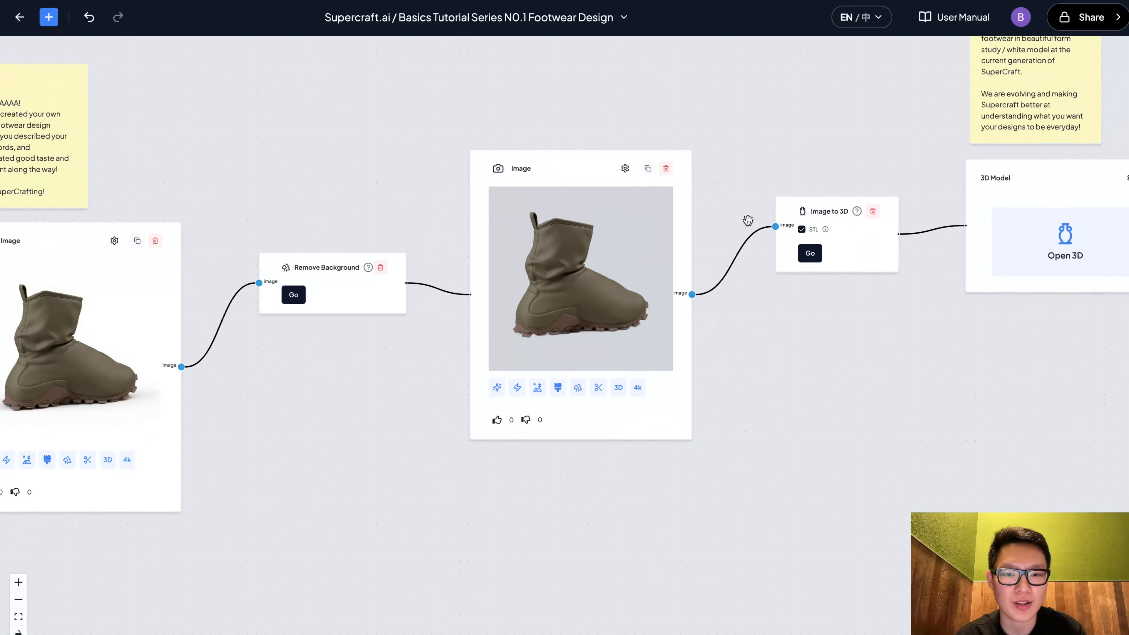
{"action": "scroll", "coordinate": [748, 219], "scroll_direction": "down", "scroll_amount": 1}
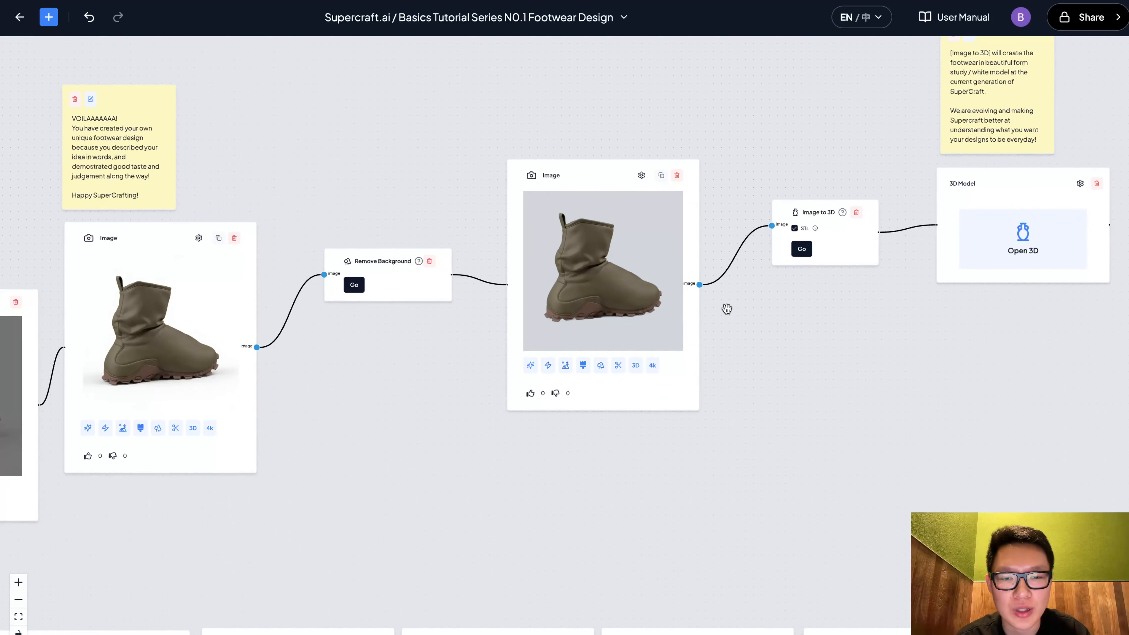
{"action": "left_click_drag", "start_coordinate": [734, 346], "coordinate": [761, 315]}
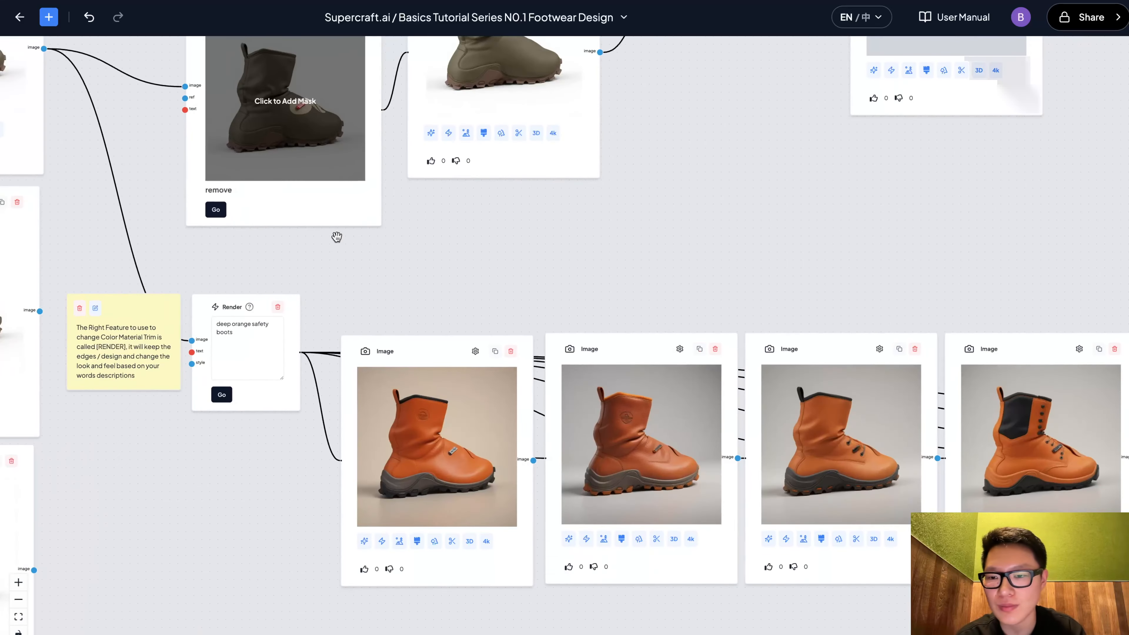
Examine the Render node's 'deep orange safety boots' prompt and its row of orange boot renders
{"action": "left_click_drag", "start_coordinate": [335, 237], "coordinate": [510, 194]}
{"action": "left_click", "coordinate": [414, 261]}
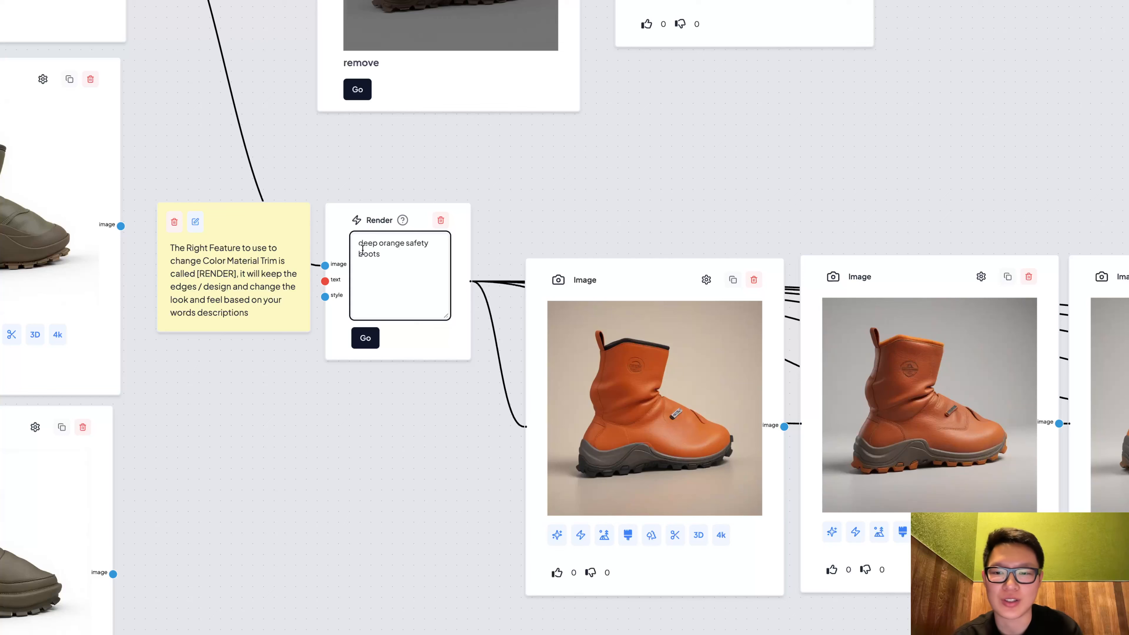
{"action": "left_click_drag", "start_coordinate": [556, 172], "coordinate": [514, 175]}
{"action": "left_click_drag", "start_coordinate": [675, 199], "coordinate": [548, 184]}
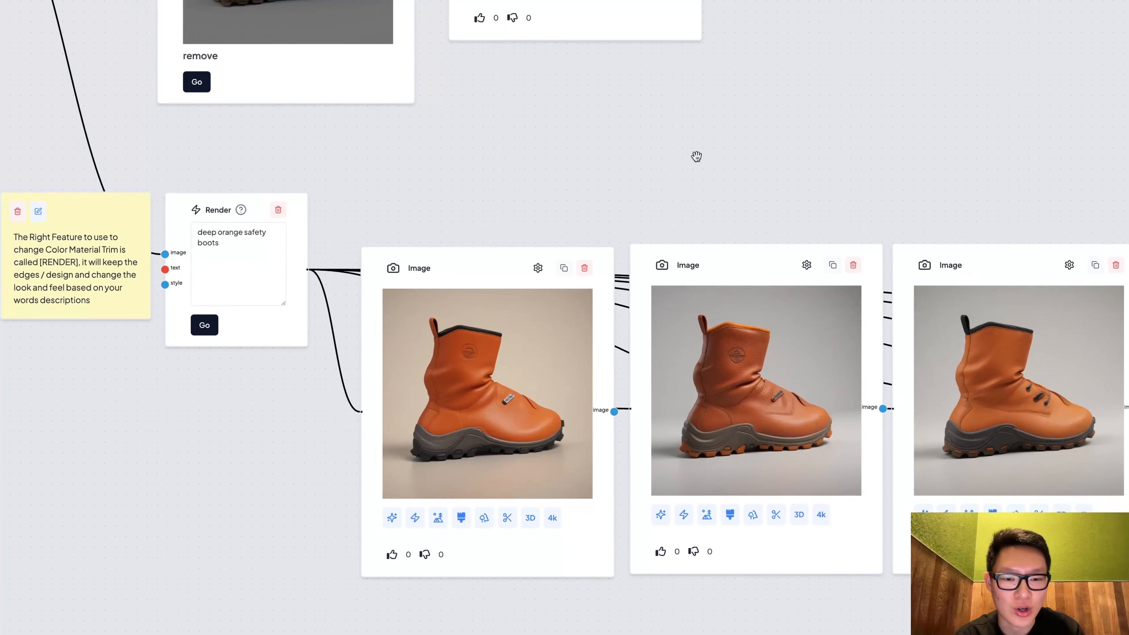
{"action": "left_click_drag", "start_coordinate": [814, 167], "coordinate": [565, 139]}
{"action": "left_click_drag", "start_coordinate": [842, 142], "coordinate": [510, 128]}
{"action": "left_click_drag", "start_coordinate": [741, 139], "coordinate": [487, 139]}
{"action": "left_click_drag", "start_coordinate": [813, 157], "coordinate": [419, 151]}
{"action": "left_click_drag", "start_coordinate": [792, 151], "coordinate": [813, 287]}
{"action": "scroll", "coordinate": [459, 154], "scroll_direction": "down", "scroll_amount": 5}
{"action": "left_click_drag", "start_coordinate": [426, 331], "coordinate": [547, 332]}
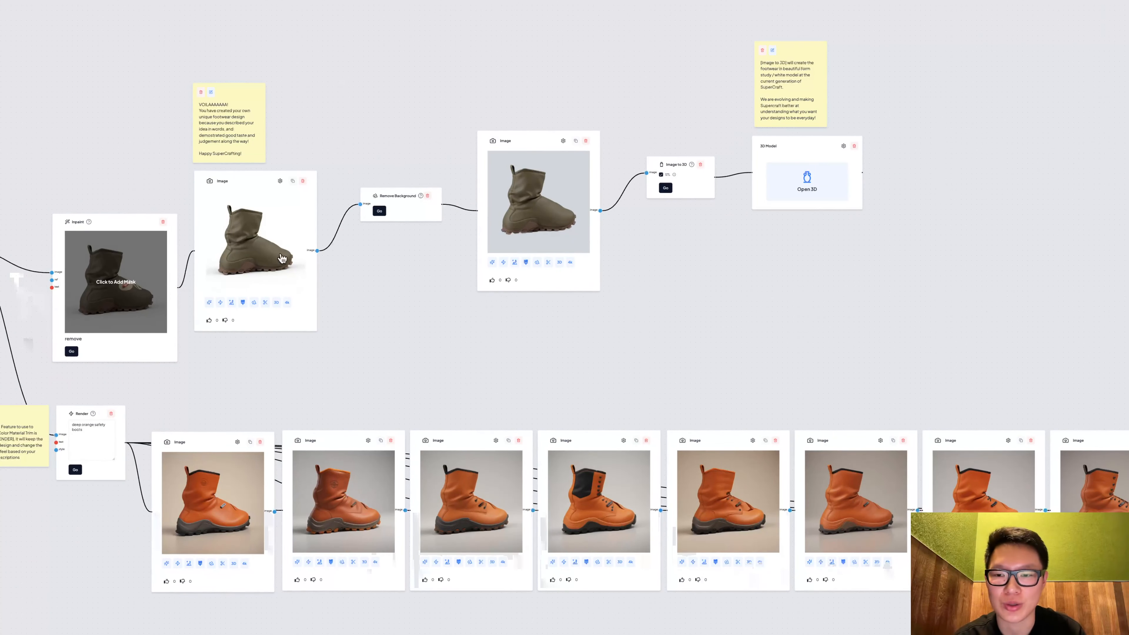
Open the 3D Model node's viewer, orbit the white boot model to inspect it, and close the viewer
{"action": "scroll", "coordinate": [705, 93], "scroll_direction": "up", "scroll_amount": 5}
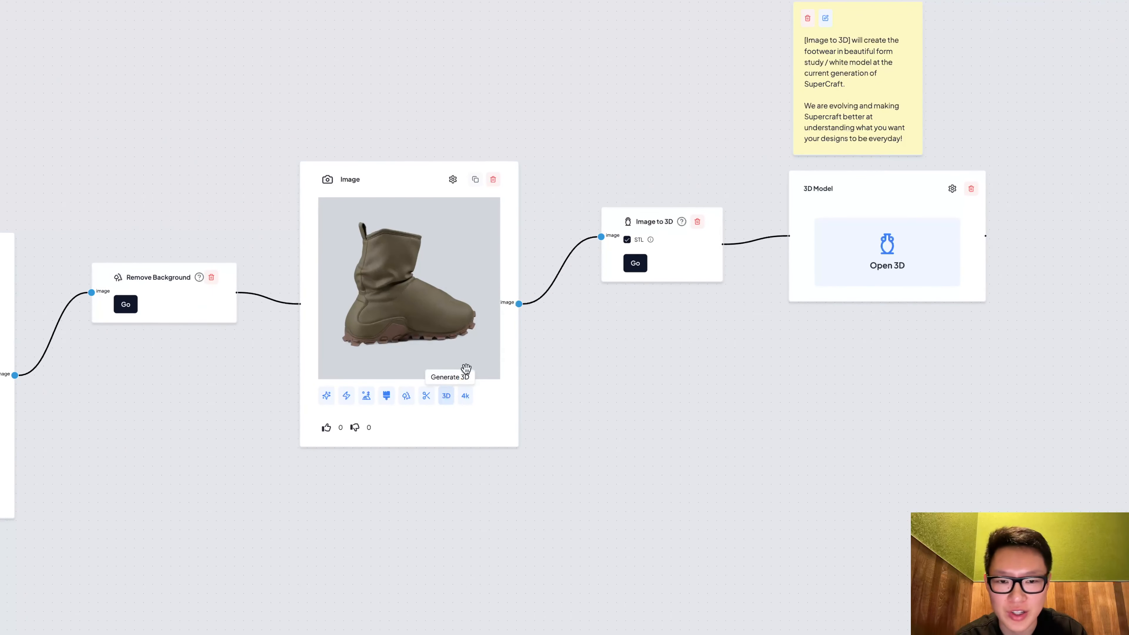
{"action": "left_click_drag", "start_coordinate": [662, 316], "coordinate": [578, 335]}
{"action": "scroll", "coordinate": [573, 300], "scroll_direction": "up", "scroll_amount": 2}
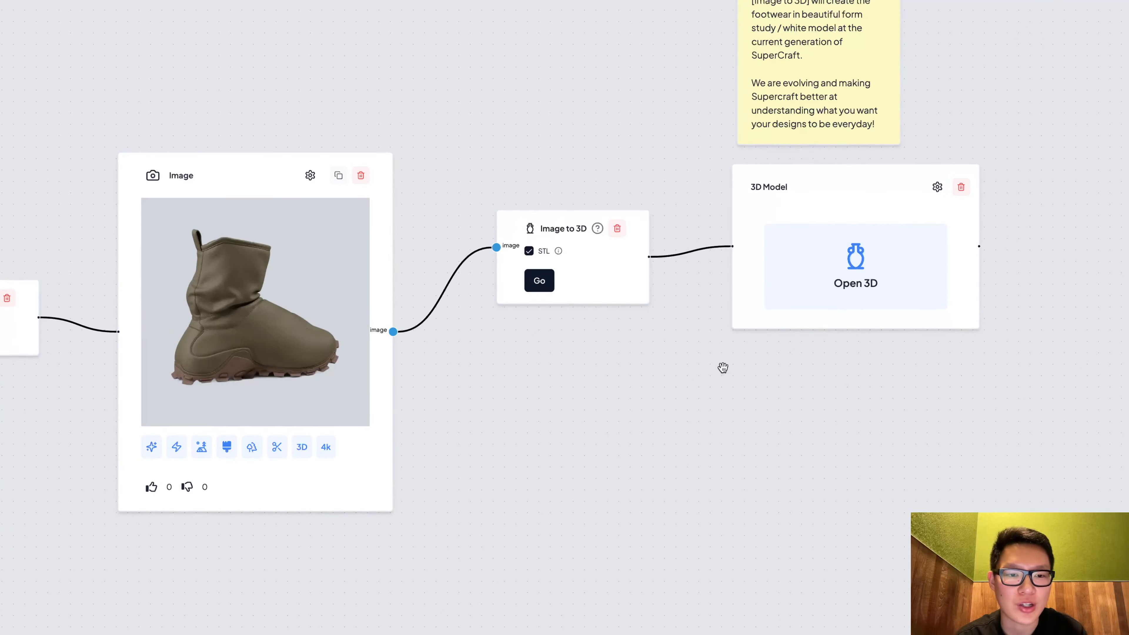
{"action": "left_click_drag", "start_coordinate": [738, 374], "coordinate": [556, 381]}
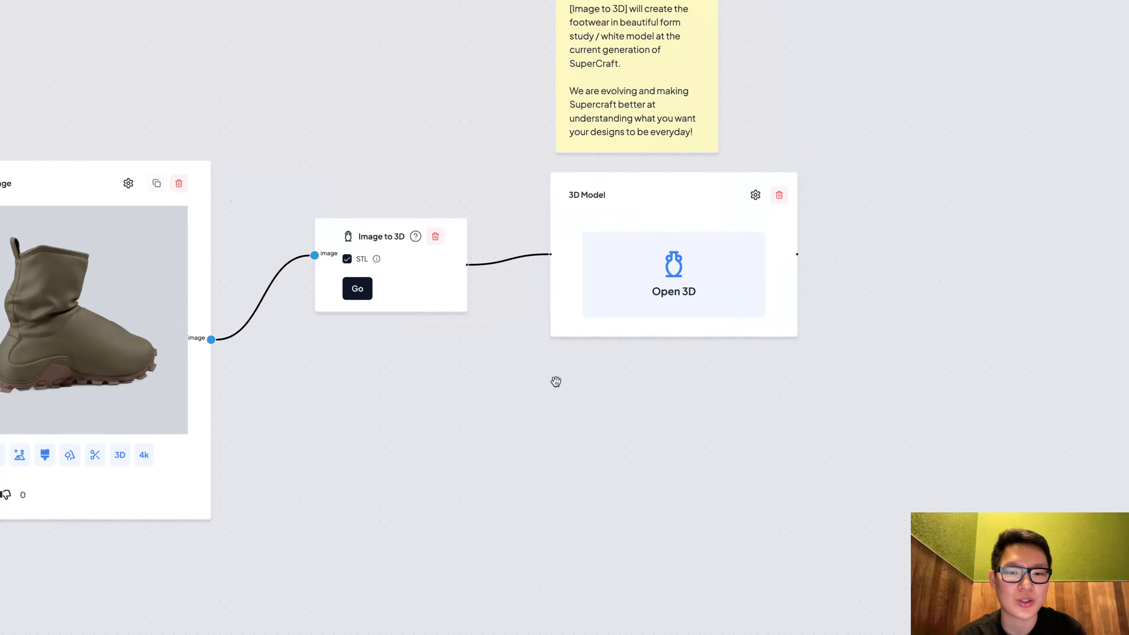
{"action": "left_click", "coordinate": [688, 279]}
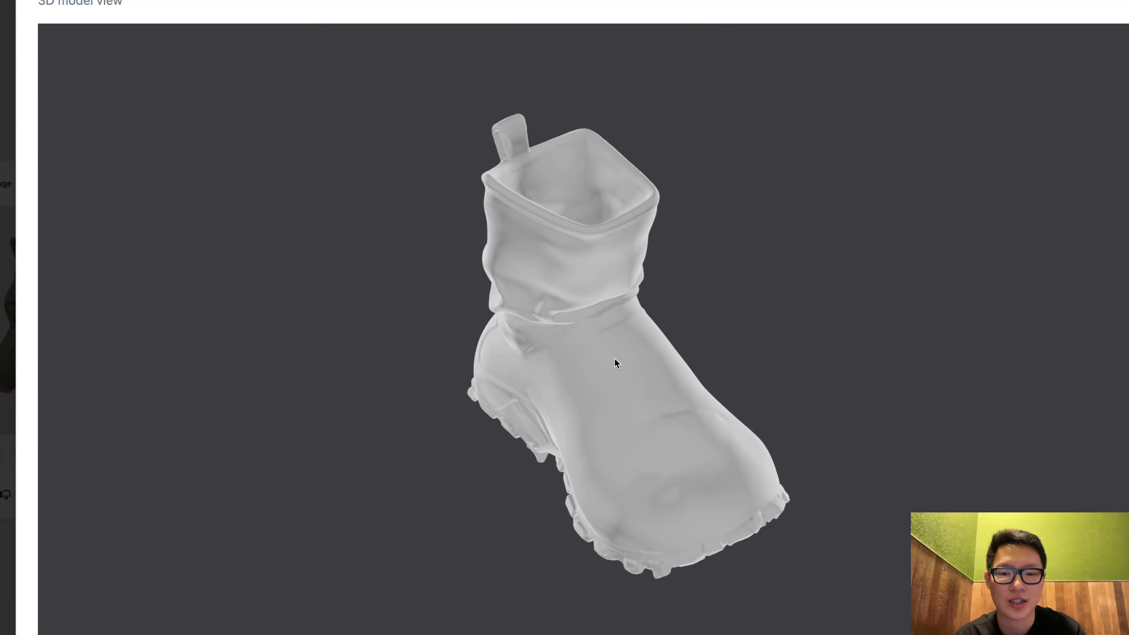
{"action": "left_click_drag", "start_coordinate": [615, 359], "coordinate": [675, 306]}
{"action": "left_click_drag", "start_coordinate": [503, 404], "coordinate": [603, 395]}
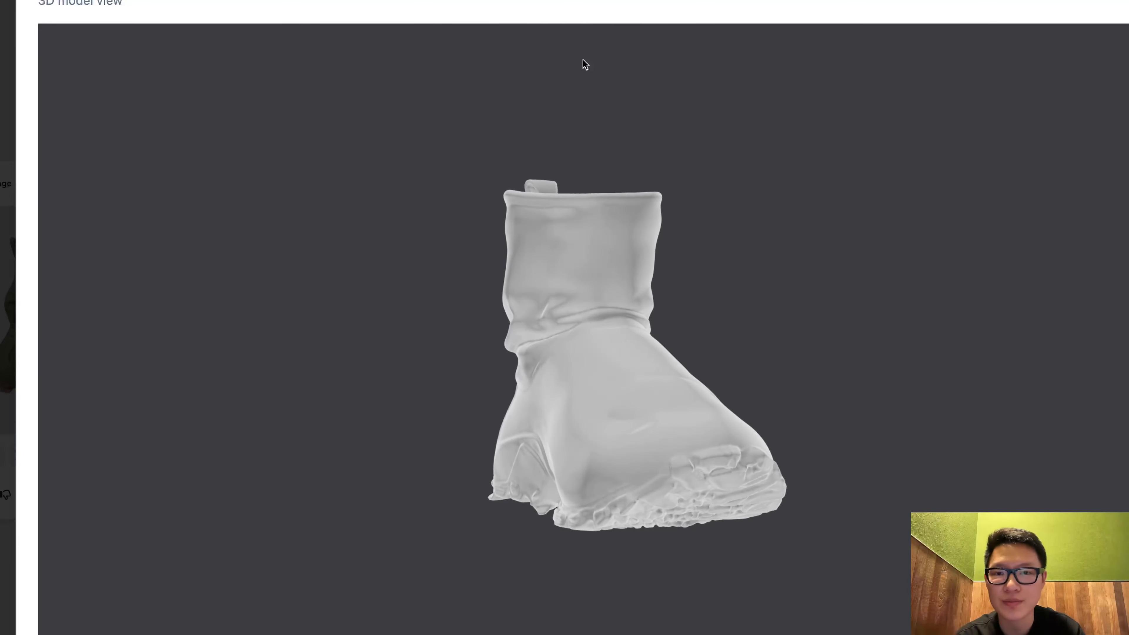
{"action": "key", "text": "Escape"}
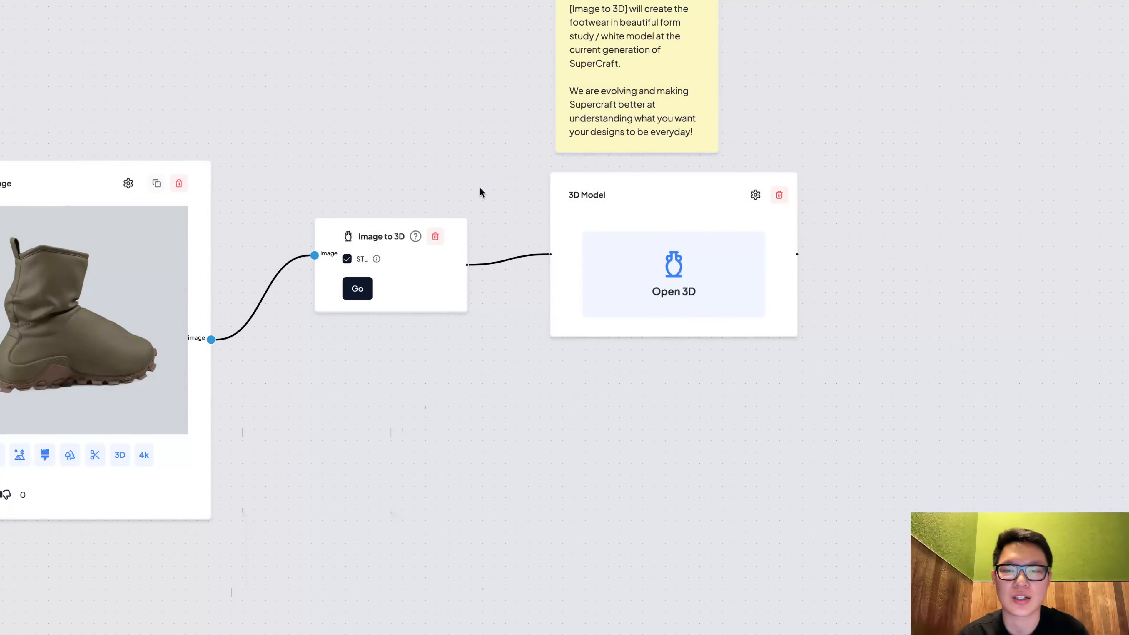
Review the entire footwear design canvas from the initial sketch through renders, evolutions and the 3D model
{"action": "scroll", "coordinate": [480, 191], "scroll_direction": "down", "scroll_amount": 10}
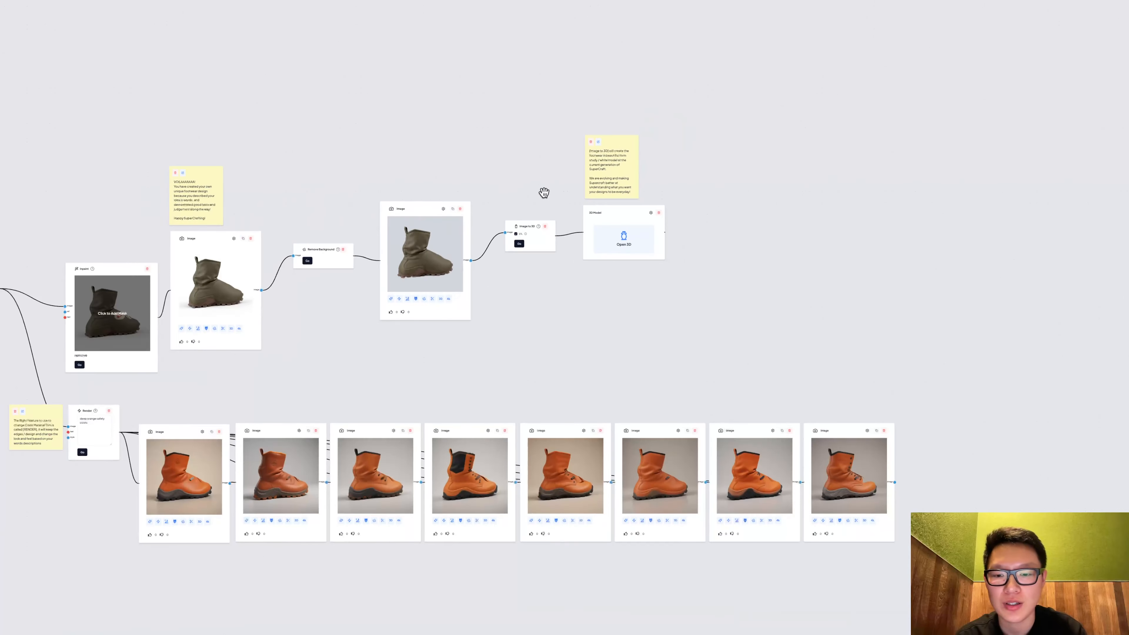
{"action": "left_click_drag", "start_coordinate": [487, 162], "coordinate": [677, 159]}
{"action": "scroll", "coordinate": [624, 164], "scroll_direction": "down", "scroll_amount": 3}
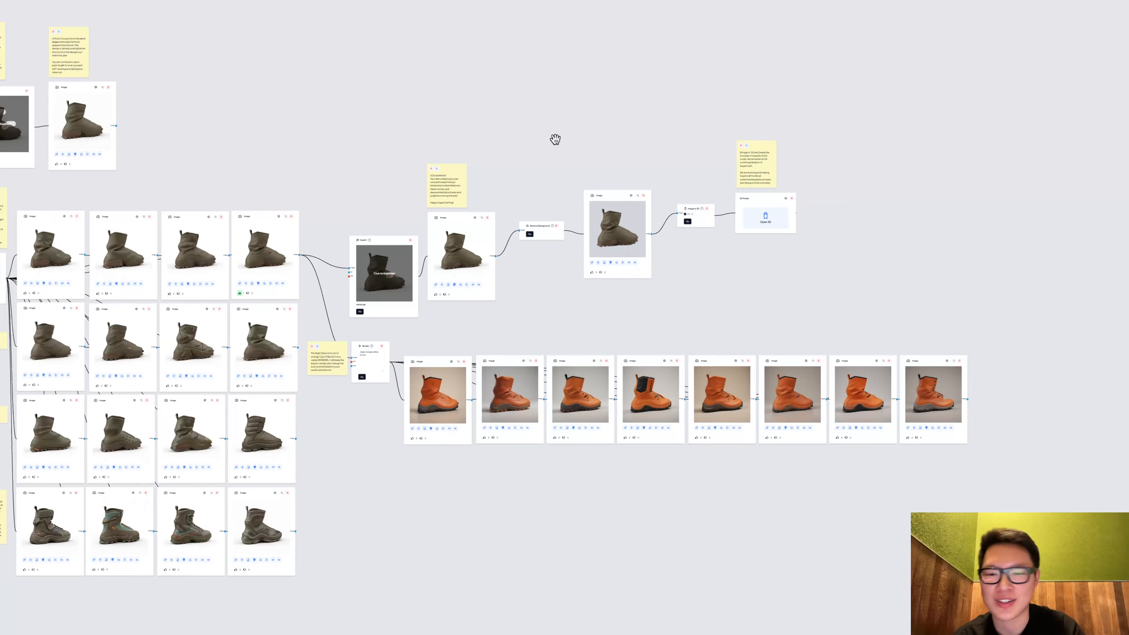
{"action": "scroll", "coordinate": [540, 132], "scroll_direction": "down", "scroll_amount": 2}
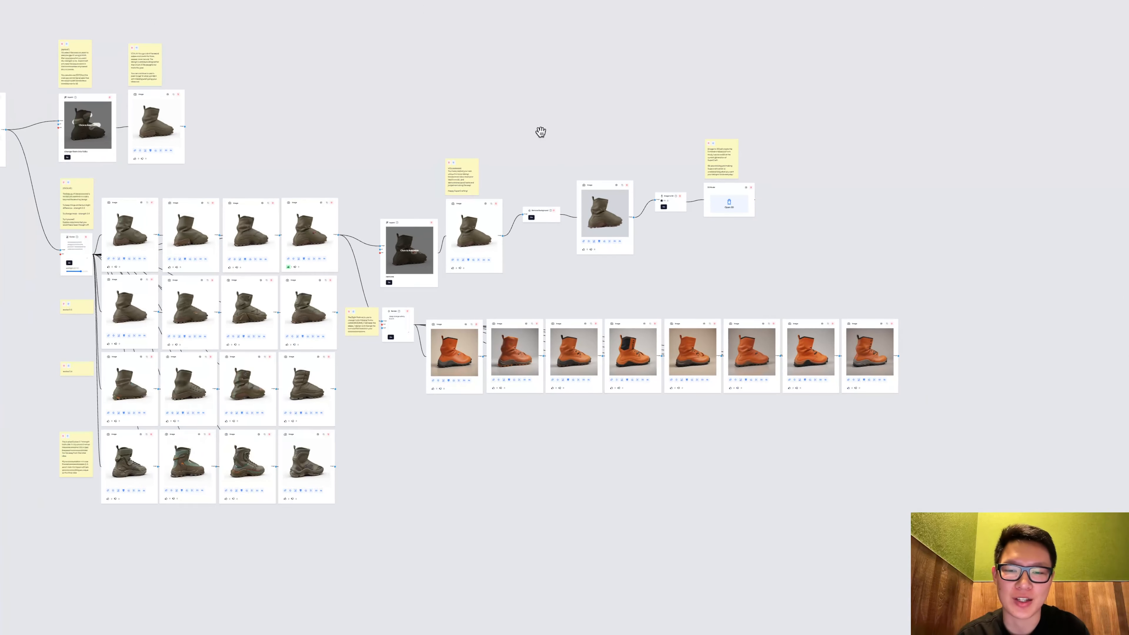
{"action": "left_click_drag", "start_coordinate": [534, 125], "coordinate": [648, 132]}
{"action": "scroll", "coordinate": [648, 131], "scroll_direction": "down", "scroll_amount": 3}
{"action": "left_click_drag", "start_coordinate": [570, 106], "coordinate": [725, 169]}
{"action": "scroll", "coordinate": [705, 129], "scroll_direction": "down", "scroll_amount": 2}
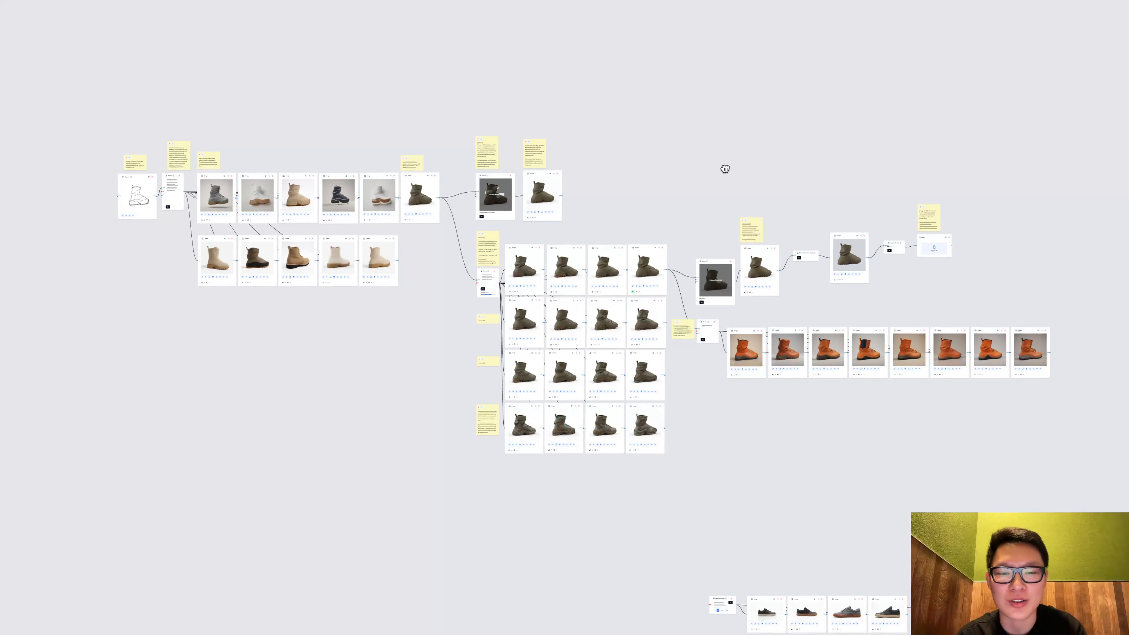
{"action": "left_click_drag", "start_coordinate": [720, 171], "coordinate": [708, 187]}
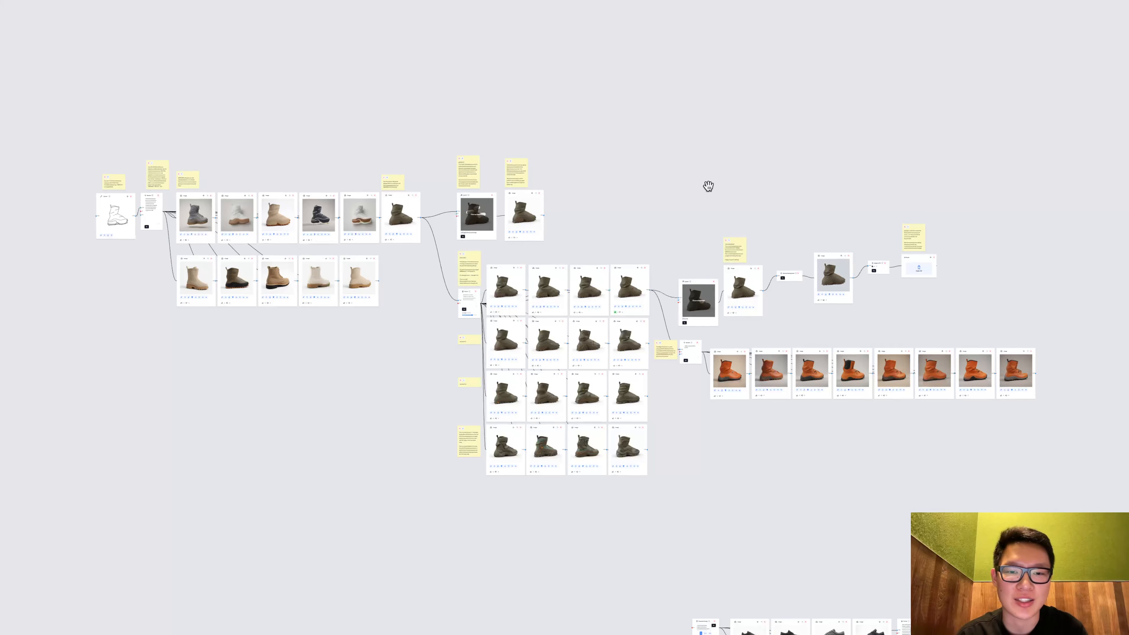
{"action": "scroll", "coordinate": [709, 187], "scroll_direction": "up", "scroll_amount": 2}
{"action": "left_click_drag", "start_coordinate": [709, 187], "coordinate": [738, 188]}
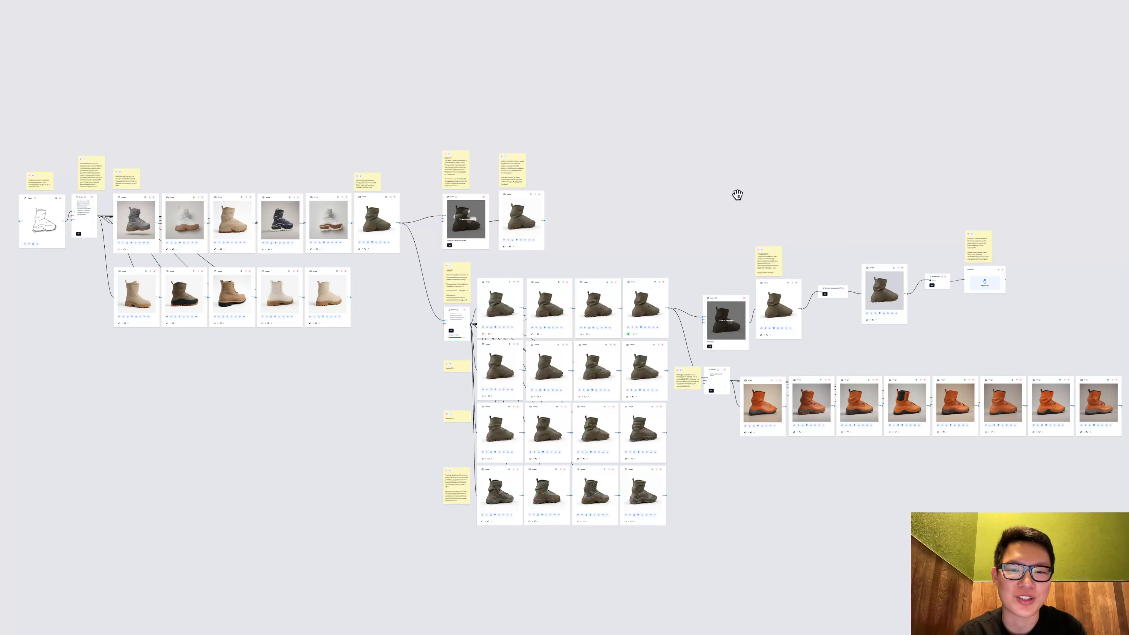
{"action": "scroll", "coordinate": [738, 195], "scroll_direction": "down", "scroll_amount": 3}
{"action": "scroll", "coordinate": [738, 195], "scroll_direction": "up", "scroll_amount": 1}
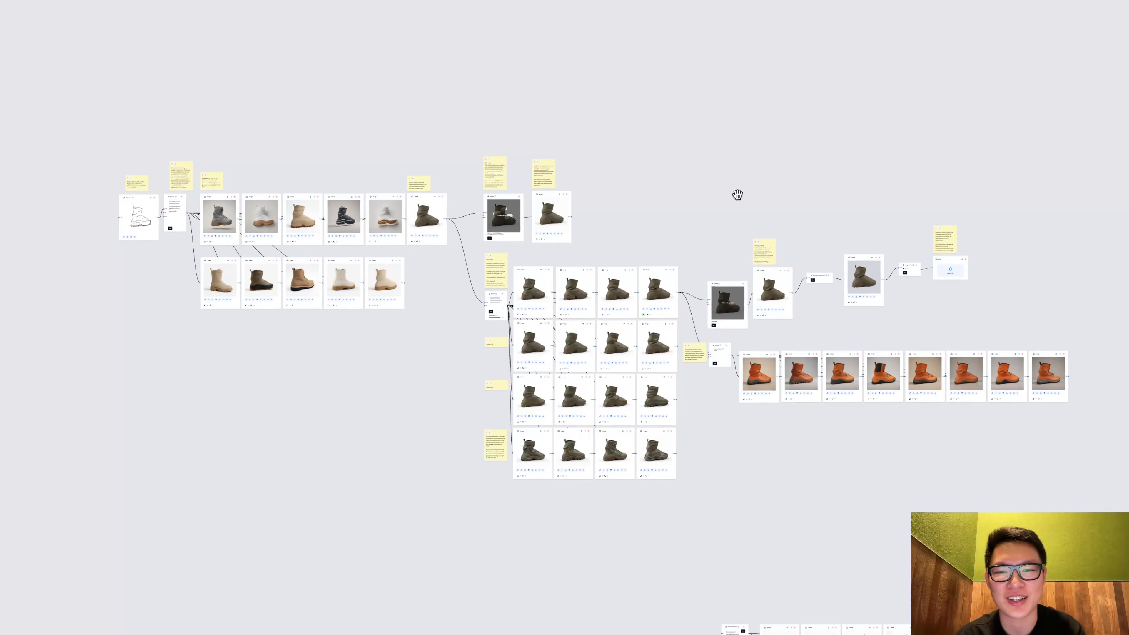